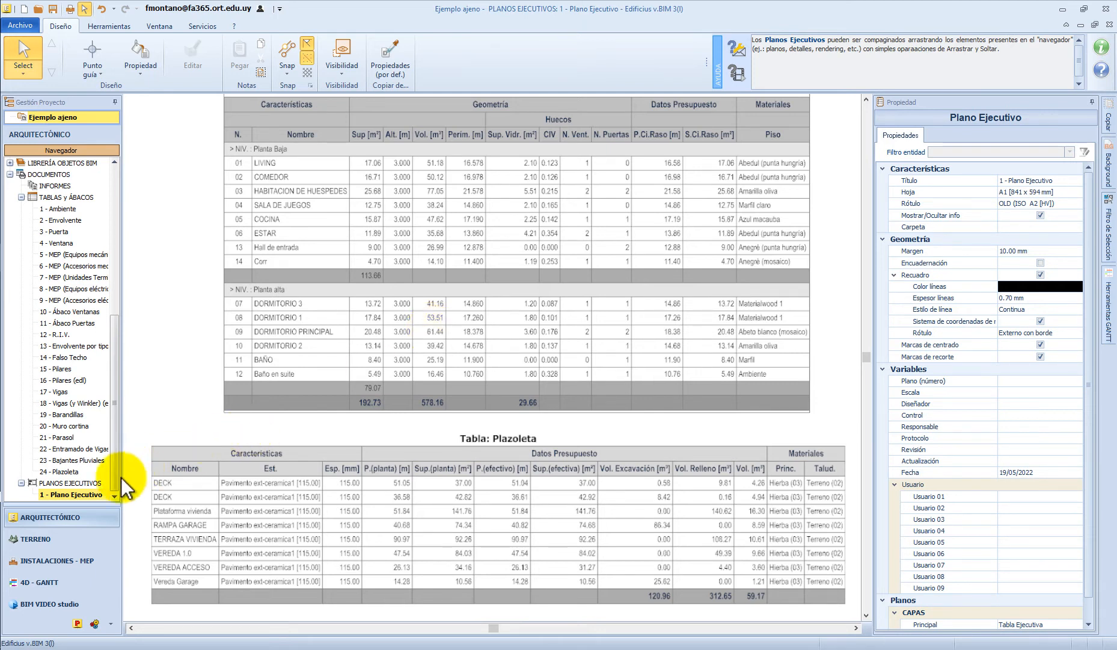
Open the object properties editor for the tree at the front fence corner in the Terreno 3D model.
left_click(31, 538)
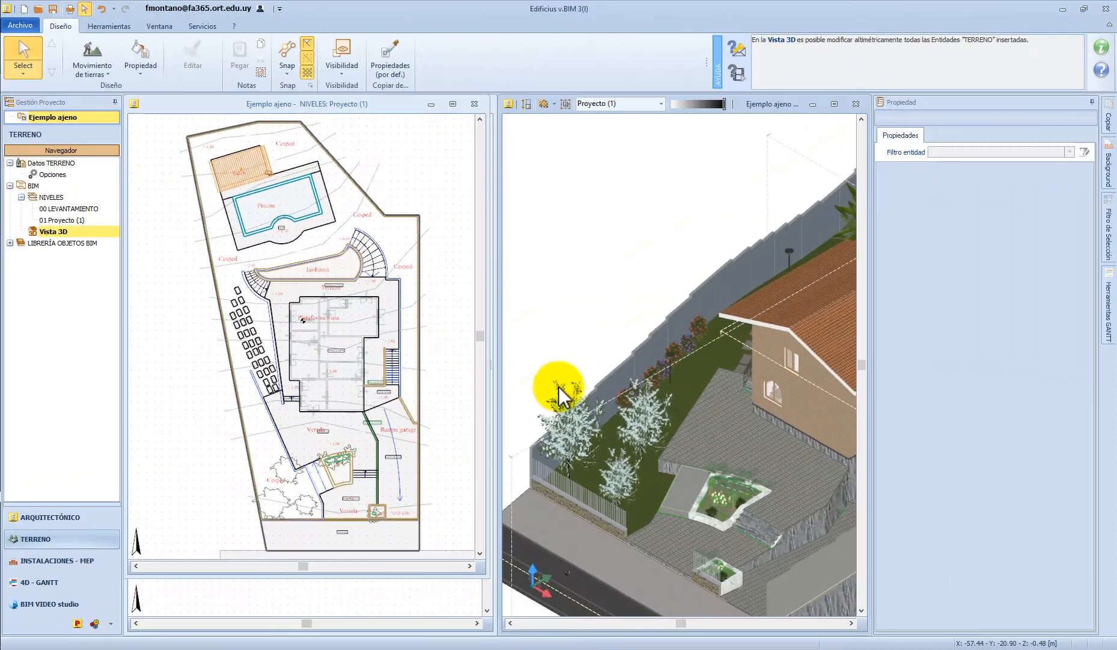
left_click(561, 394)
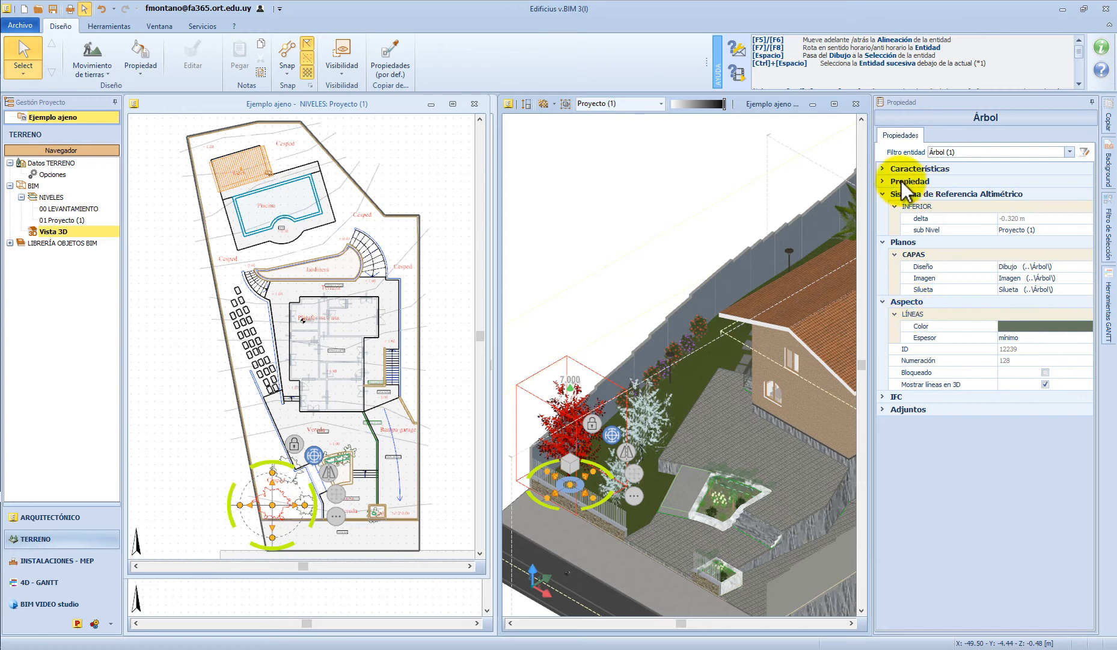
left_click(883, 180)
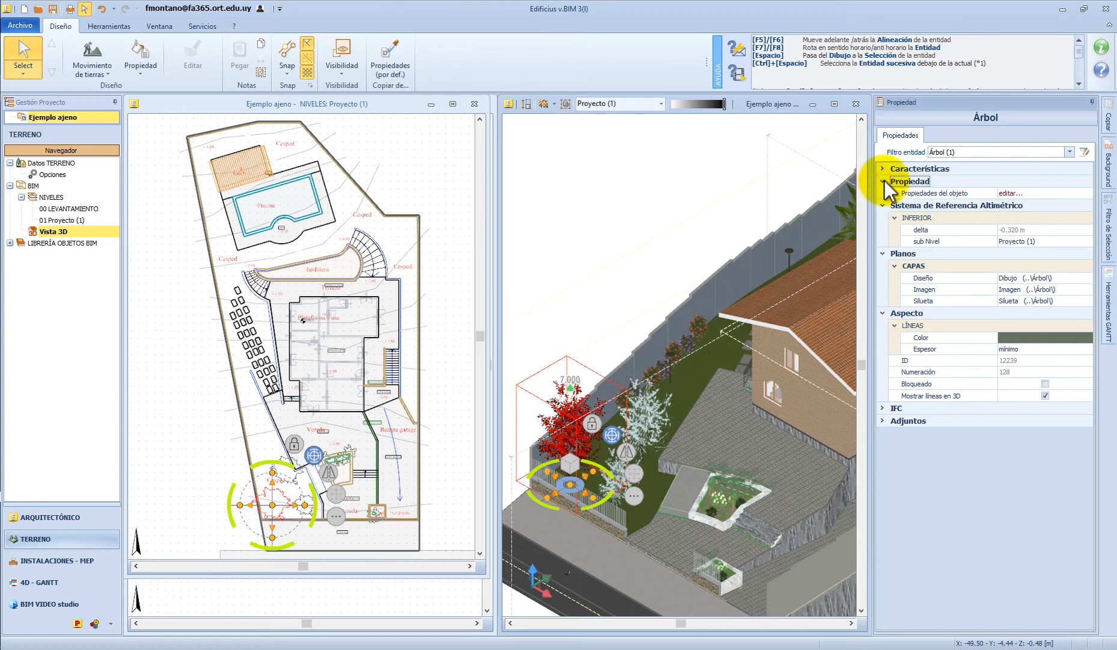
left_click(1077, 193)
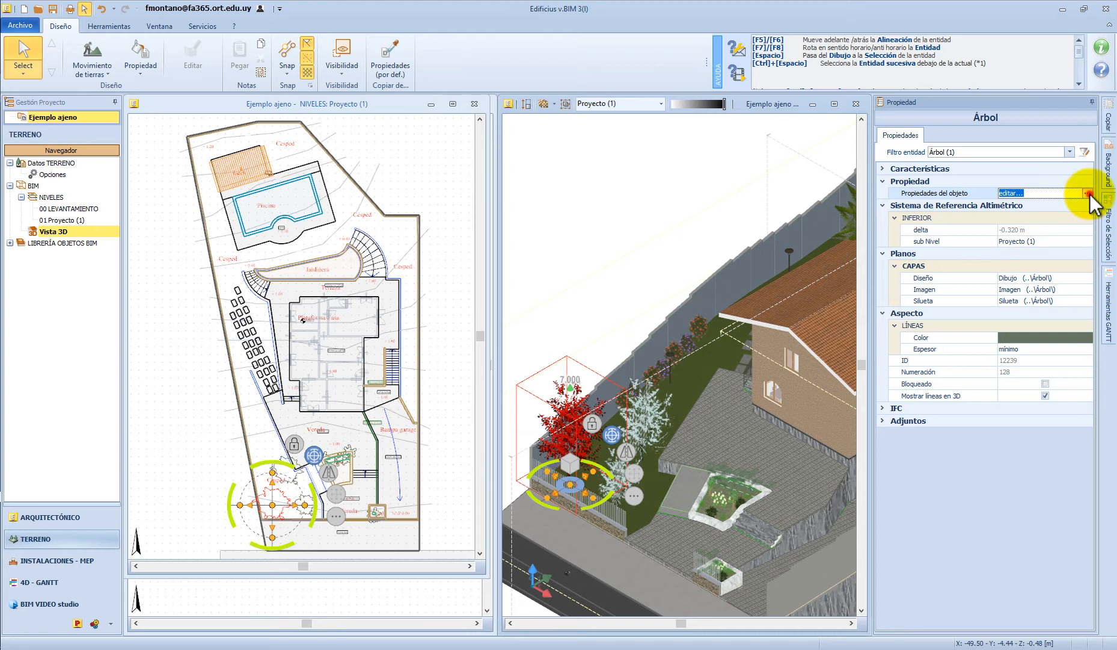
left_click(1089, 193)
left_click_drag(1006, 205, 842, 190)
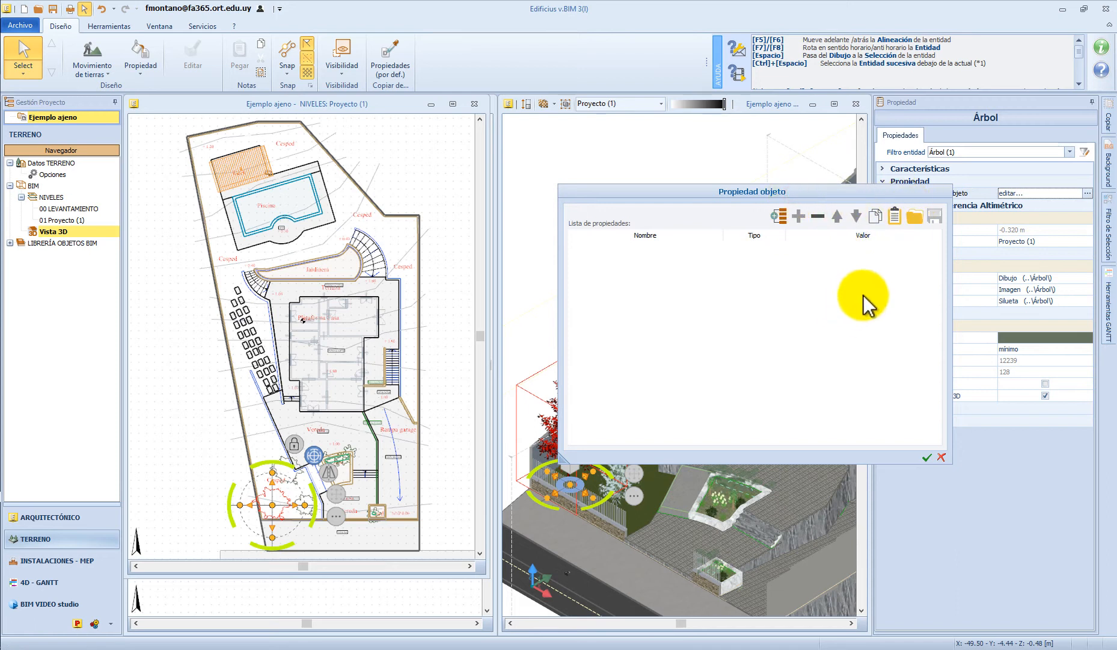
left_click_drag(780, 187, 644, 164)
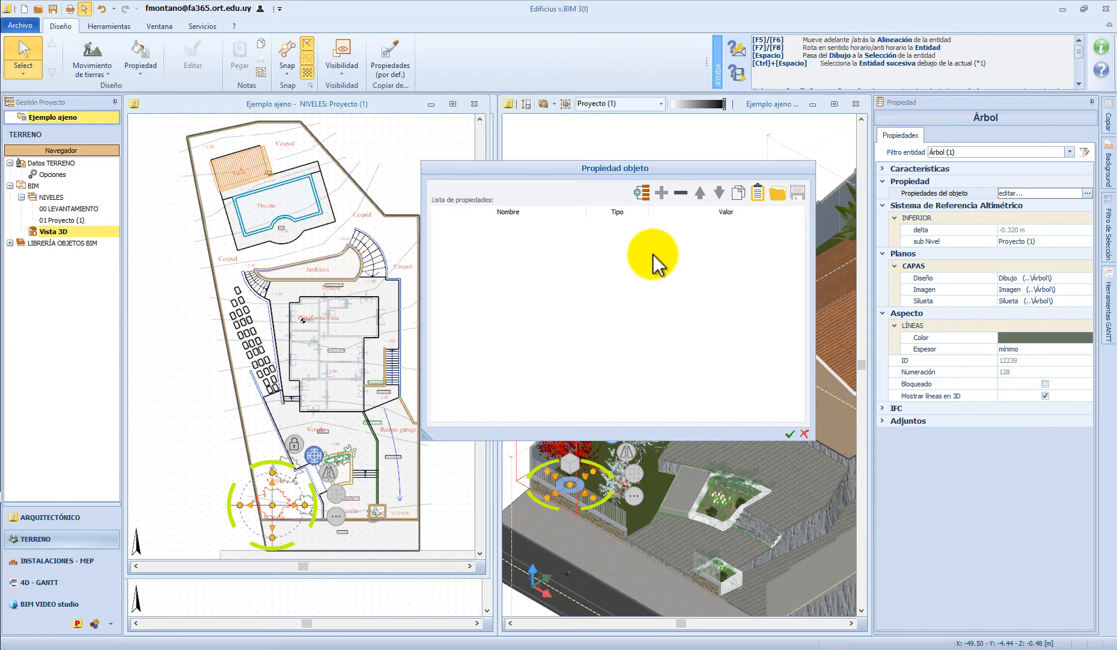
Add a new property group to the tree and name it "Datos de la planta".
left_click(642, 192)
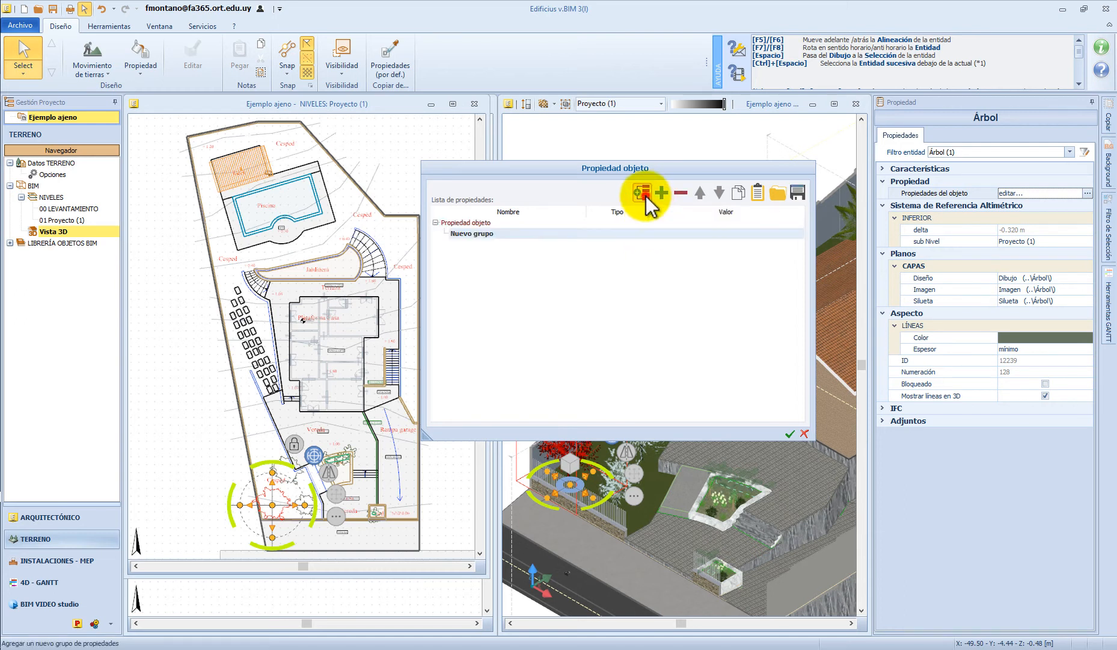
double_click(492, 234)
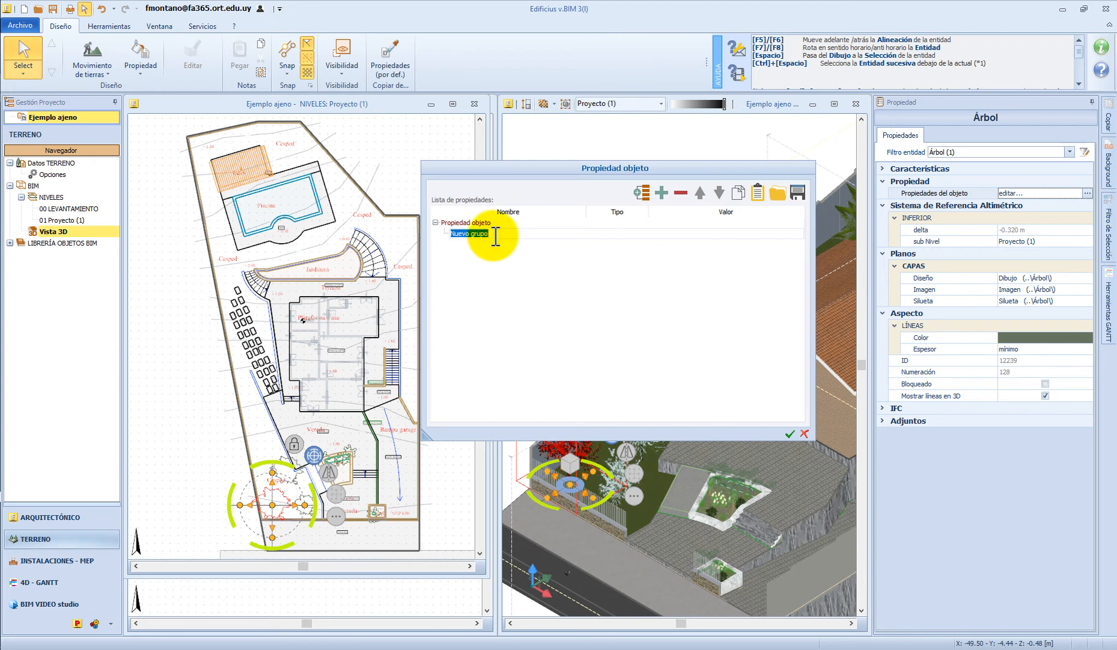
type("Datos de la planta")
key("Return")
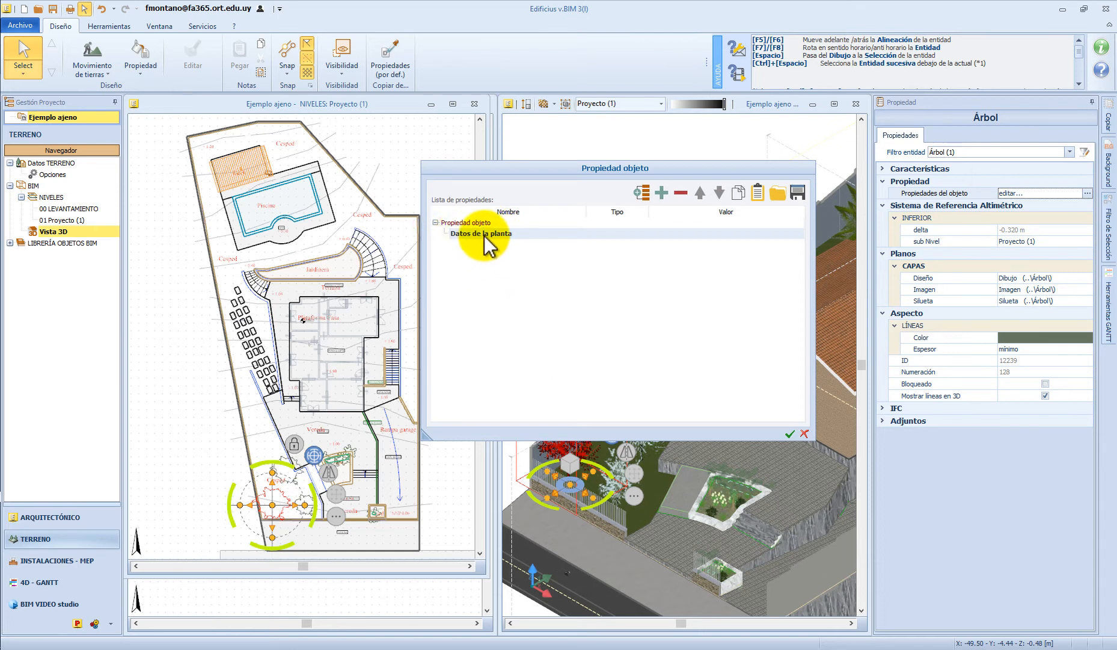
Add three text properties to the "Datos de la planta" group, named Familia, Nombre and Nombre común.
left_click(661, 192)
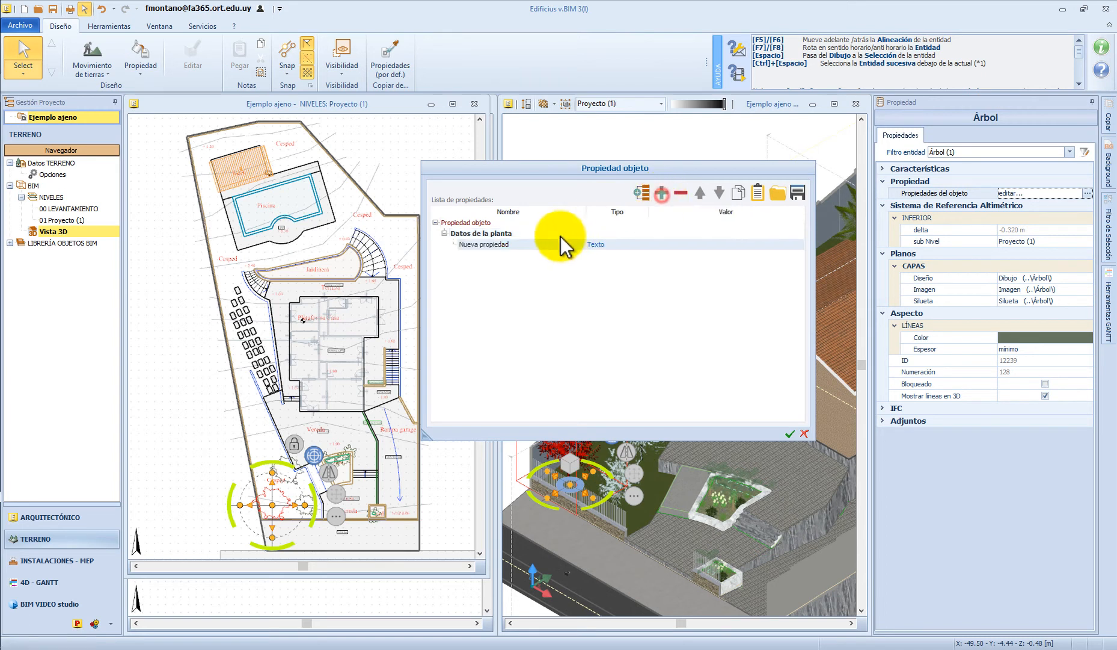
type("Familia")
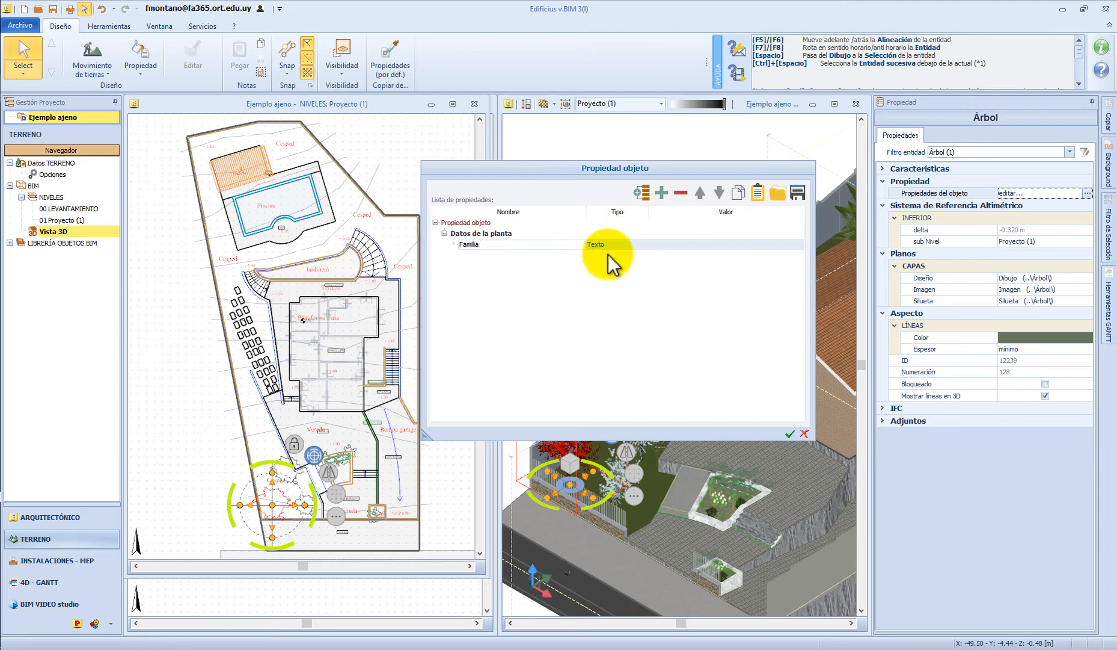
left_click(662, 192)
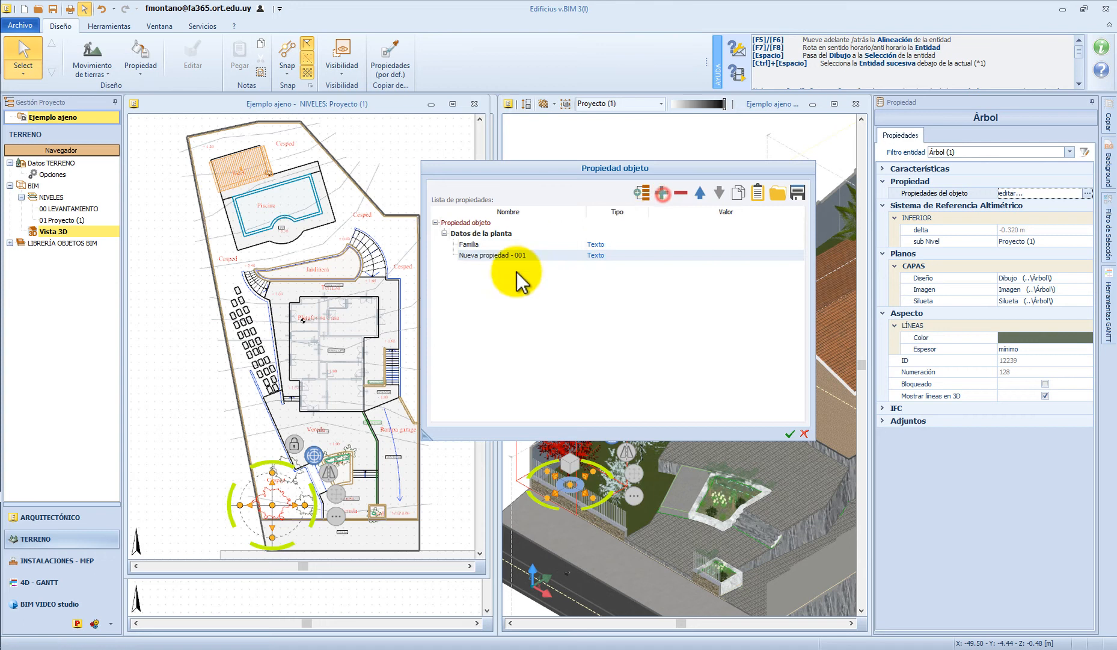
left_click(510, 254)
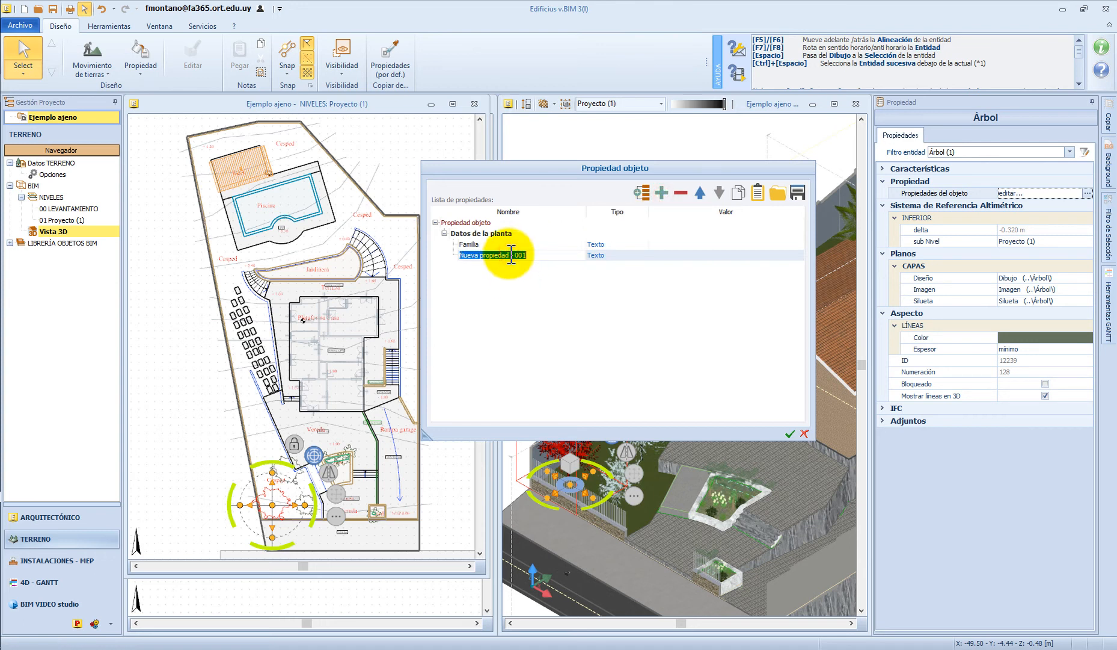
type("Nombre")
left_click(661, 192)
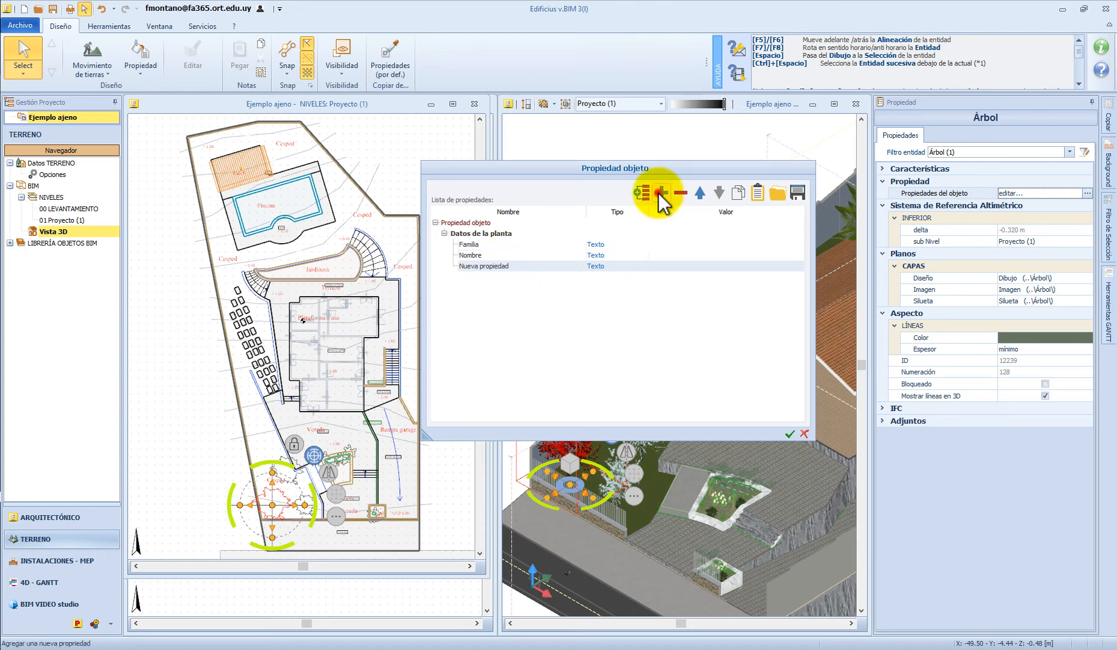
left_click(506, 266)
type("Nombre común")
key("Return")
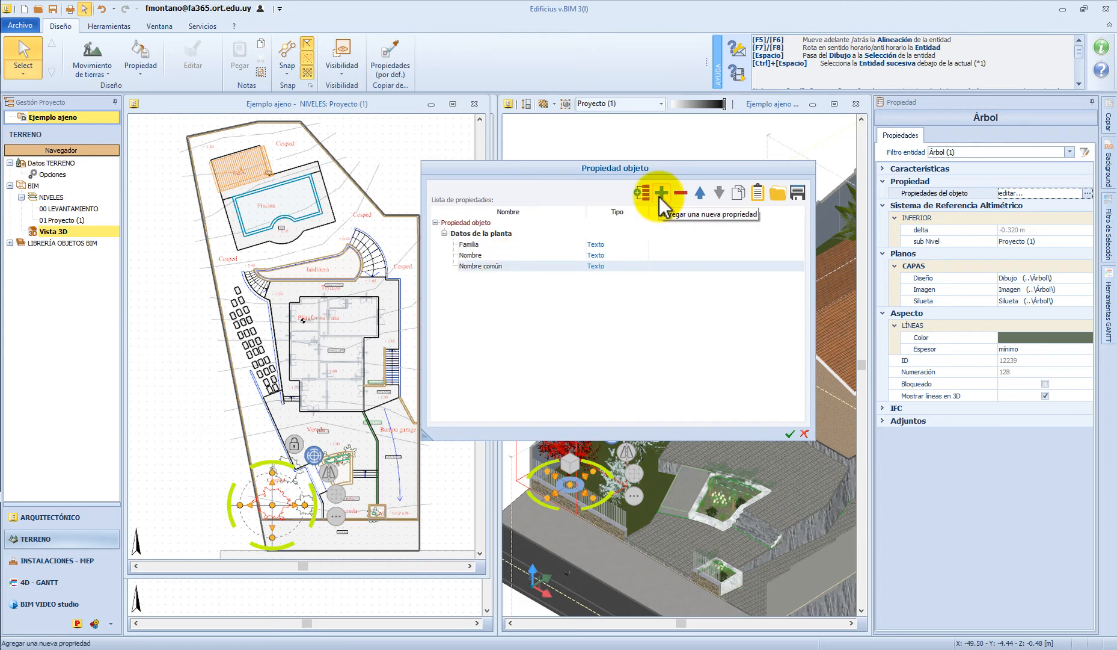
Add a property named Fruto to the group and set its type to Sí/No.
left_click(661, 192)
left_click(510, 278)
type("Fruto")
key("Return")
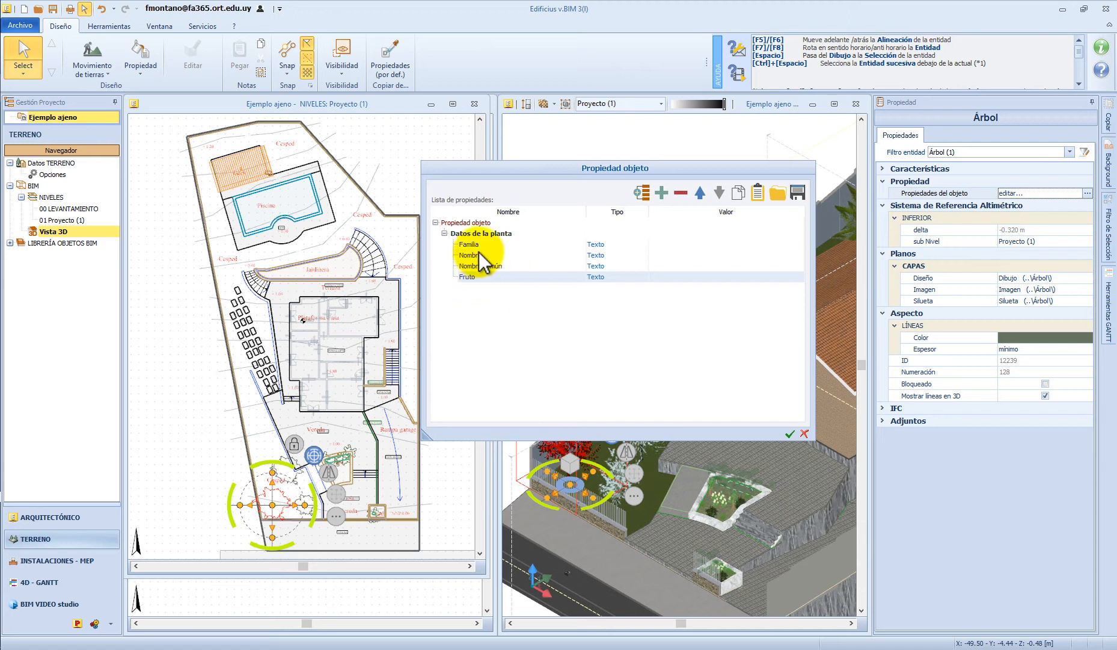
left_click(594, 276)
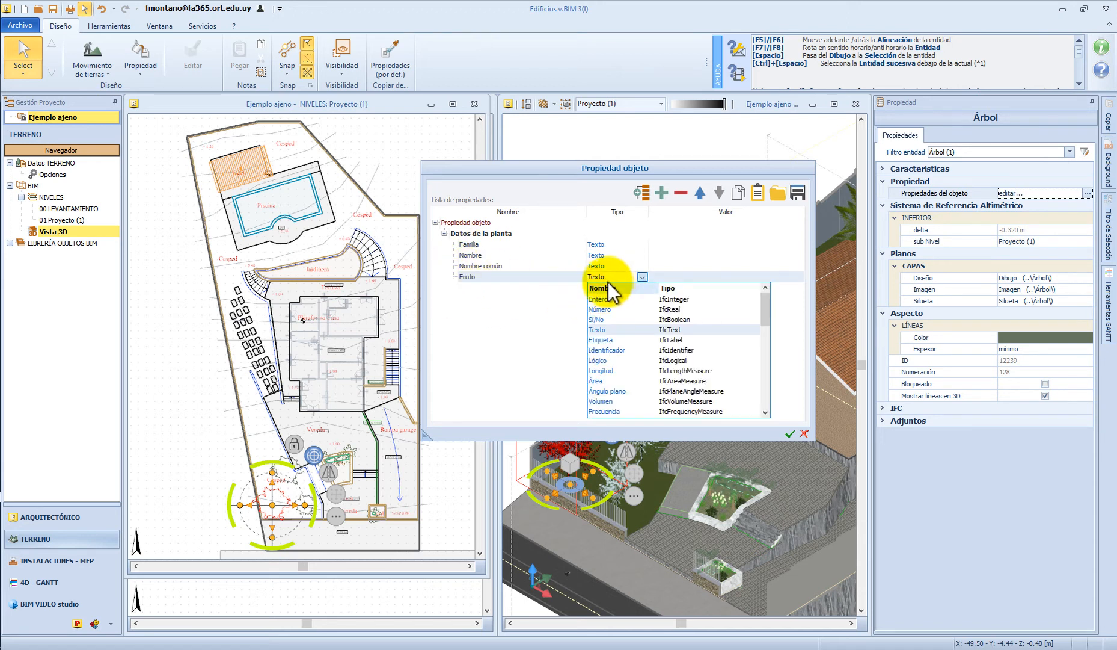
left_click(597, 320)
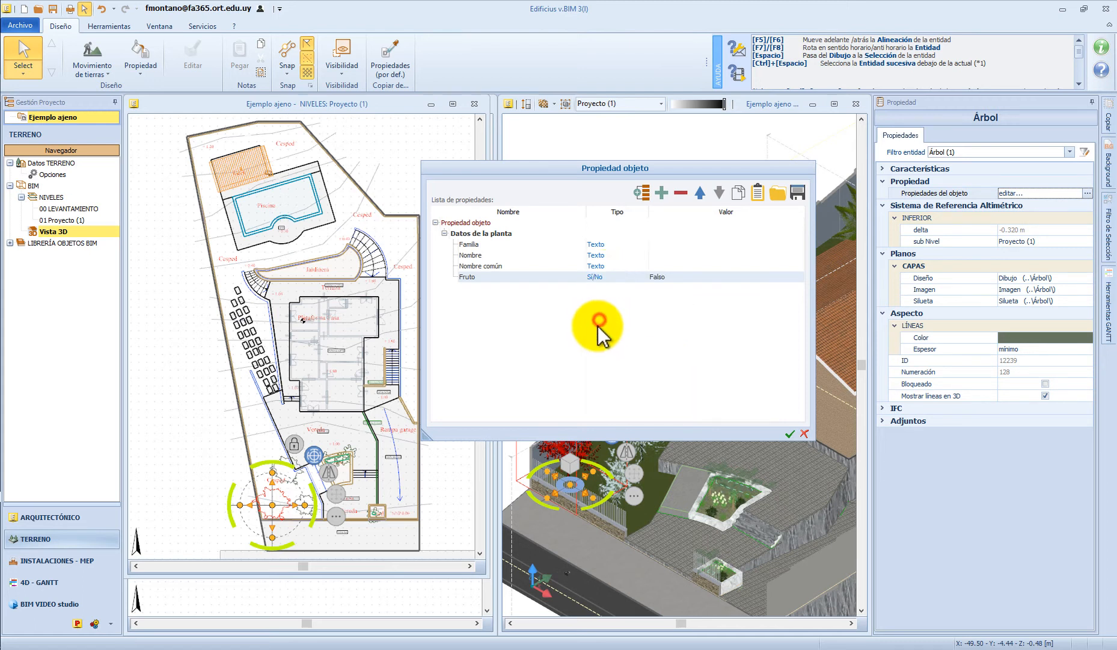
Add a property named Flor below Fruto and set its type to Sí/No.
left_click(662, 192)
double_click(487, 287)
type("Flor")
left_click(498, 301)
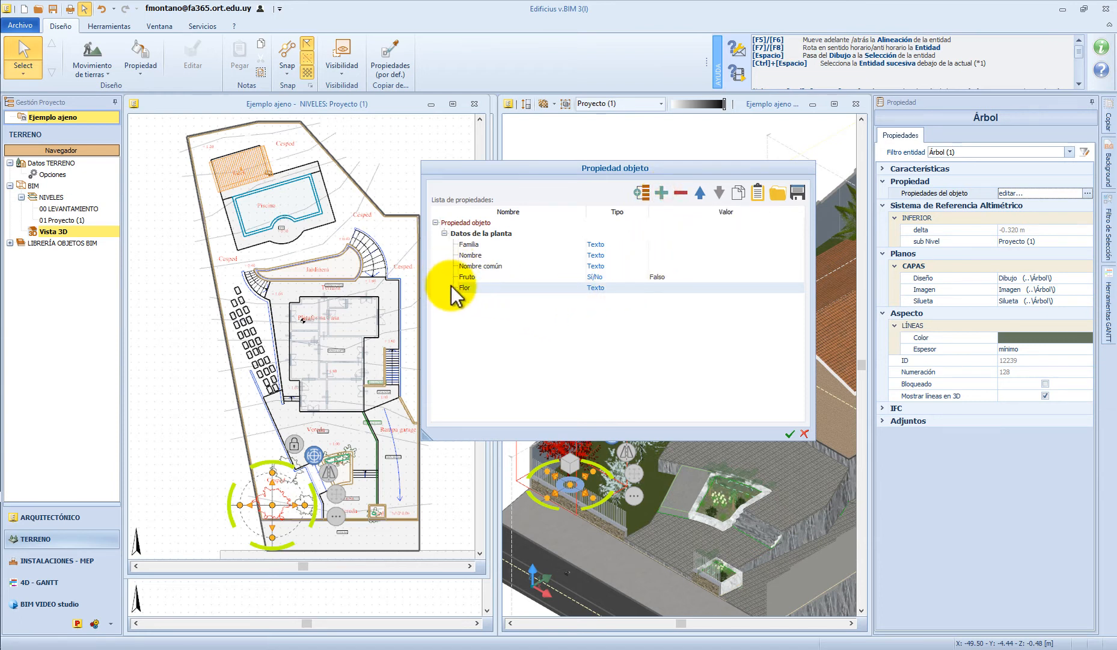
left_click(598, 288)
left_click(607, 329)
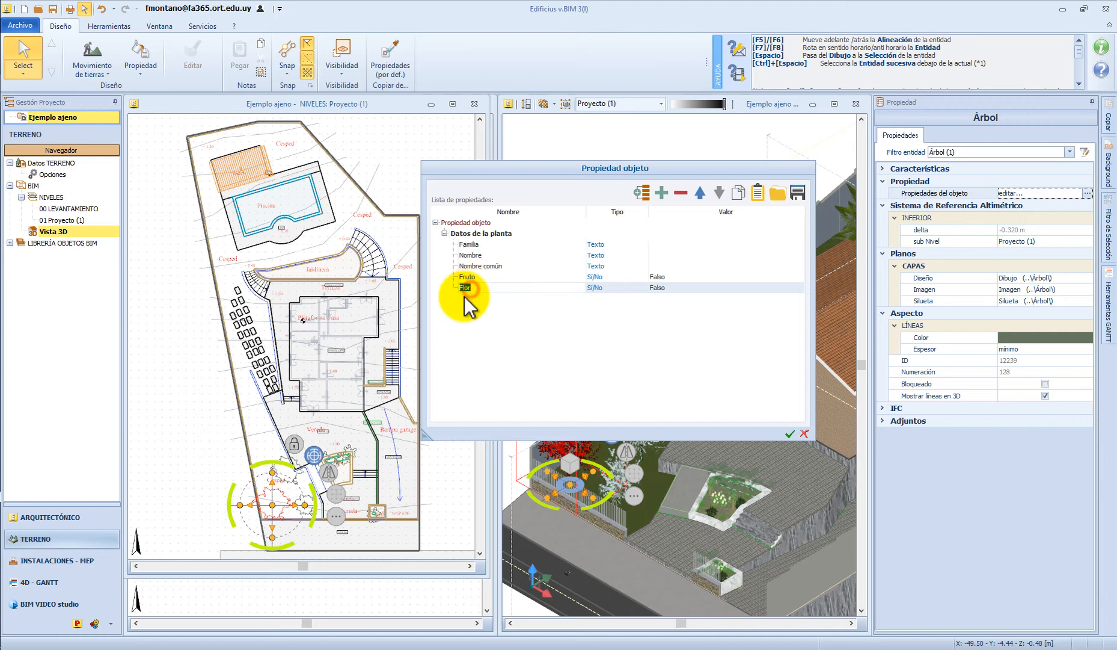
Move the Flor property above Fruto and back below it.
left_click(700, 193)
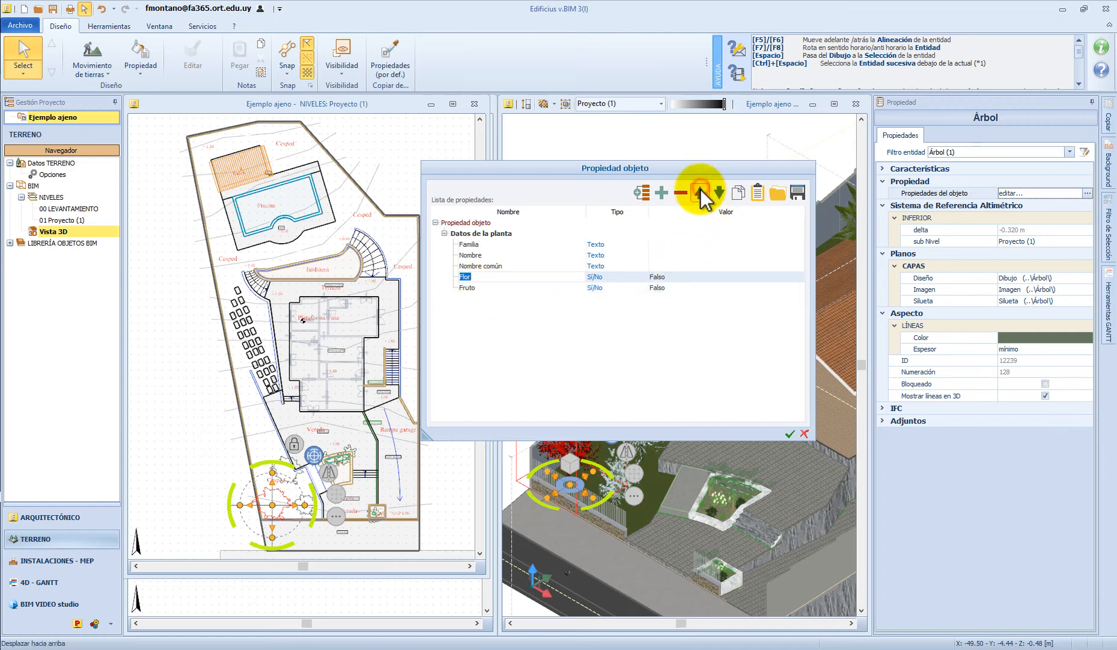
left_click(721, 195)
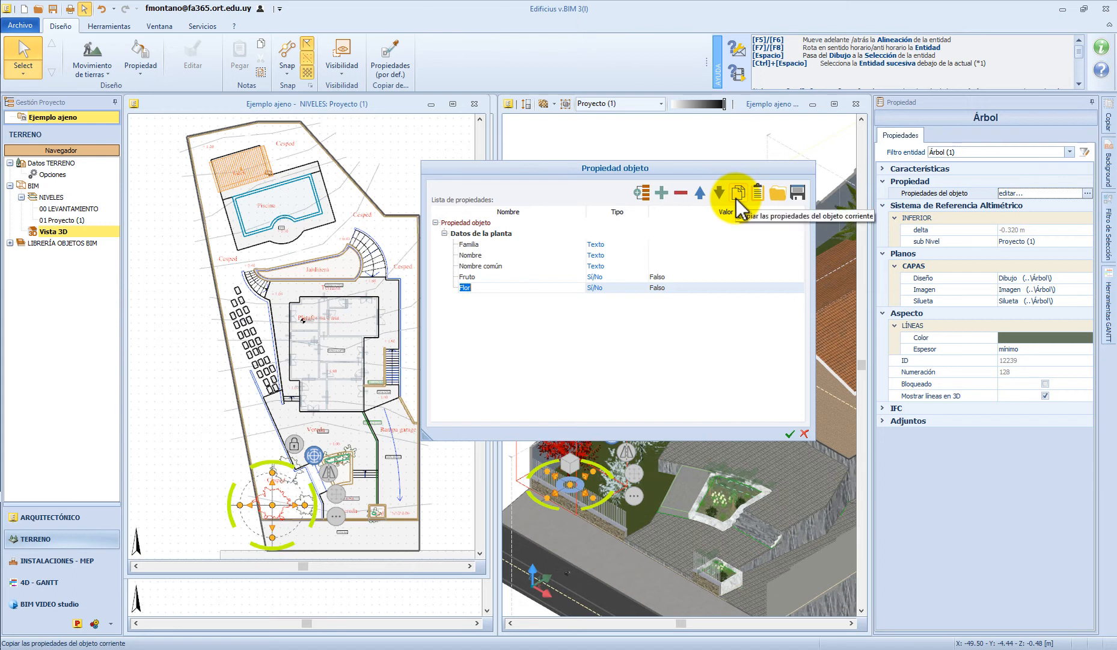
Copy the tree's object properties with the "Datos de la planta" group and accept the new property set.
left_click(487, 233)
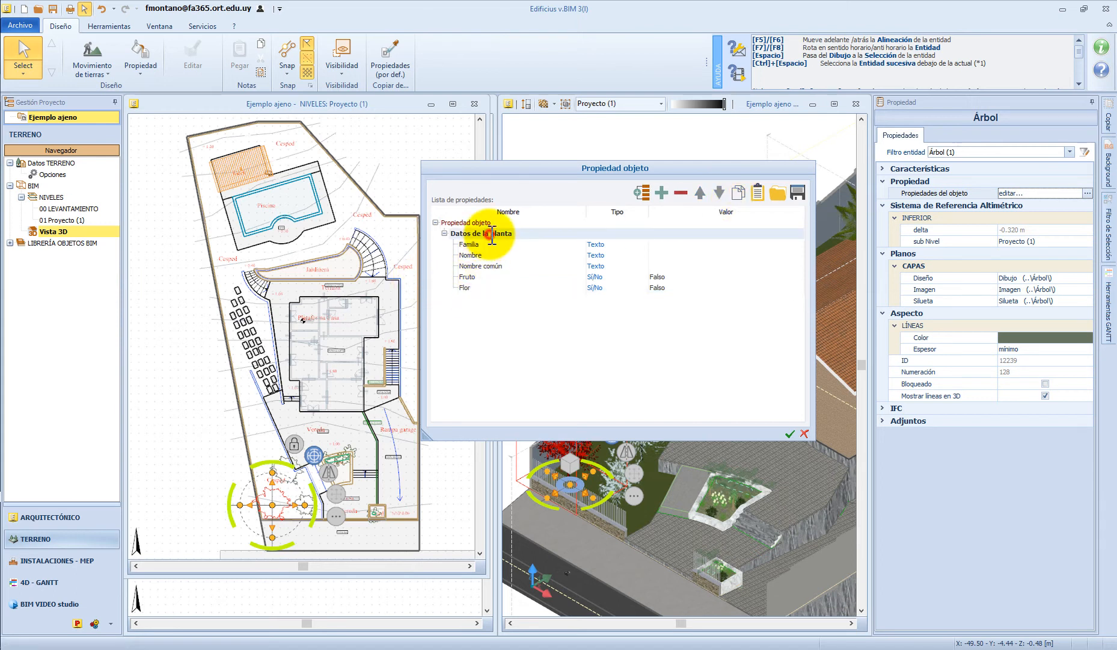
left_click(739, 194)
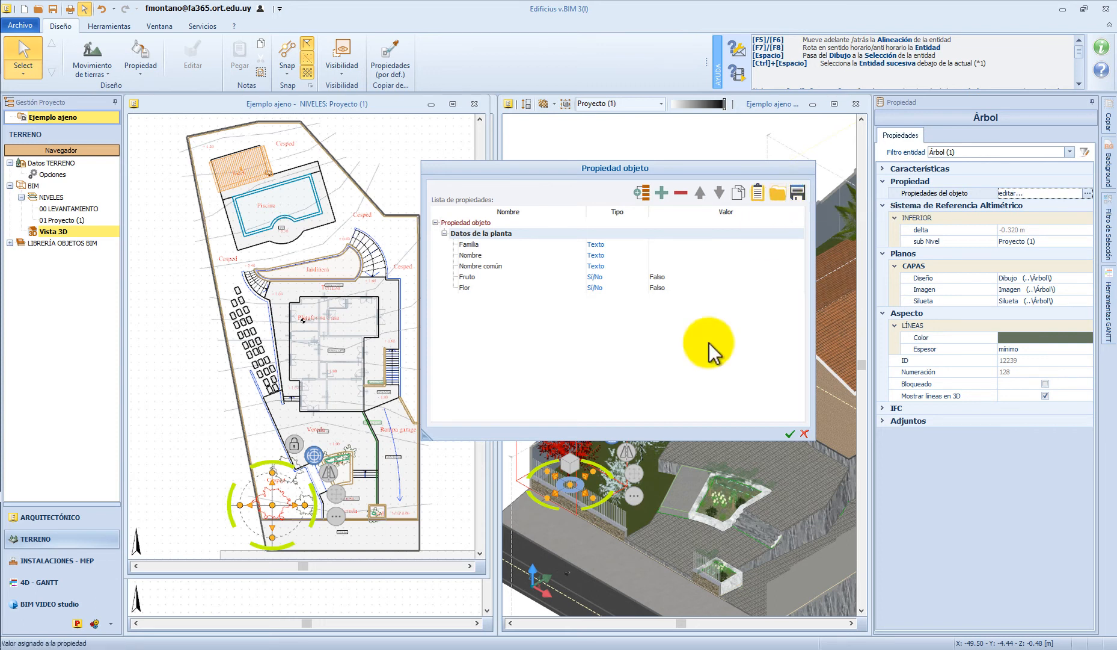
left_click(788, 434)
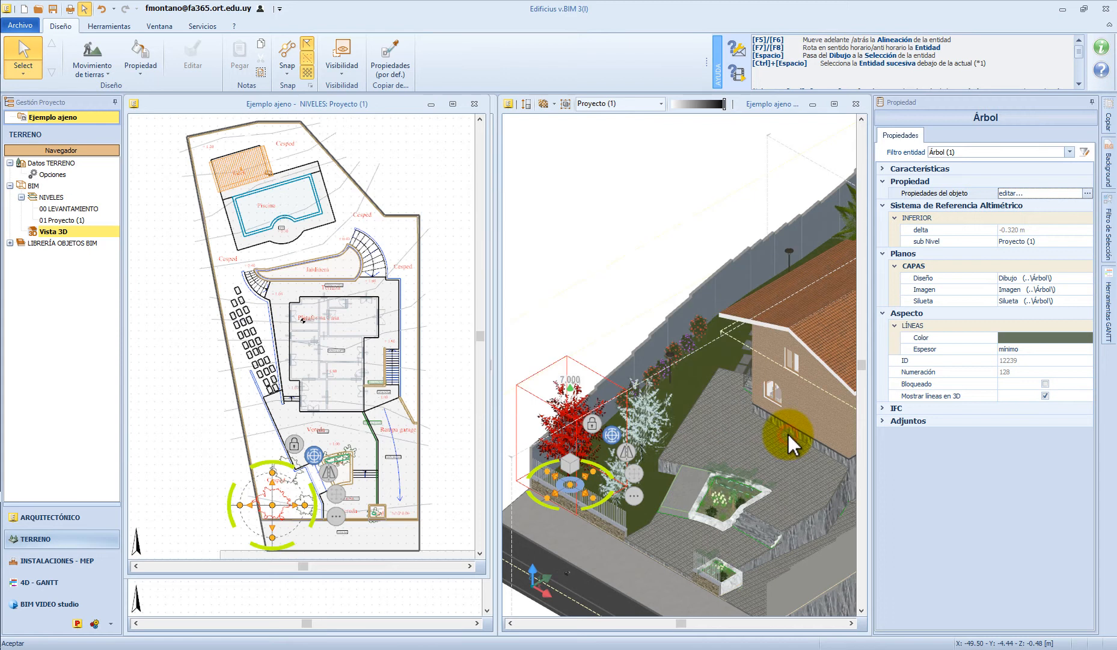
Try pasting the copied property set into the object properties of the neighbouring tree nearer the house.
left_click(274, 511)
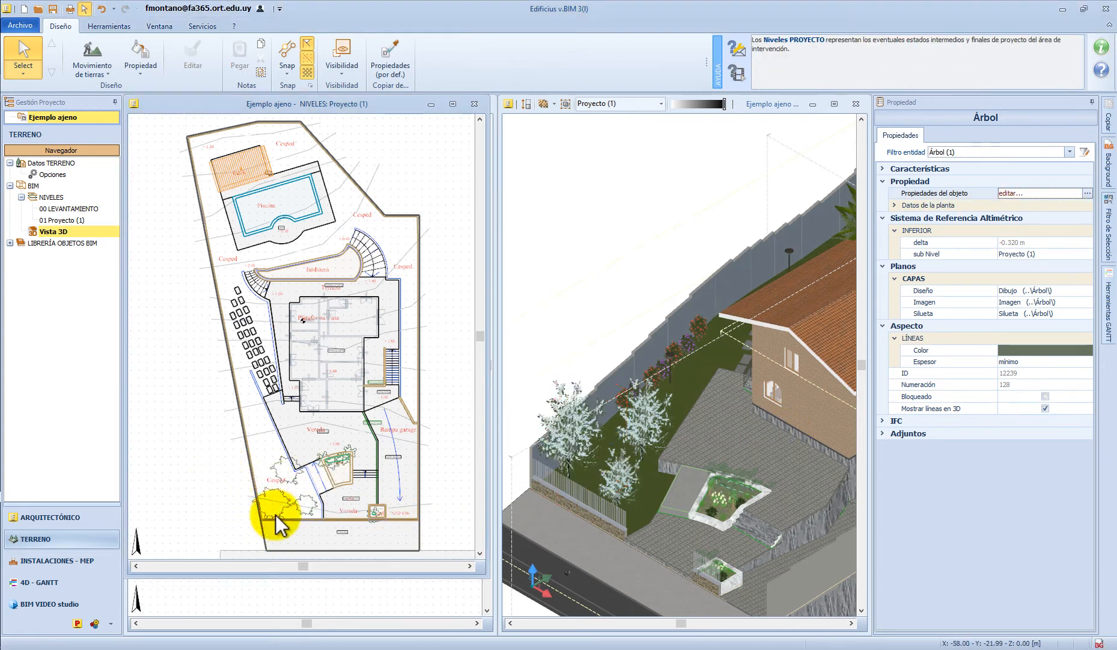
left_click(276, 498)
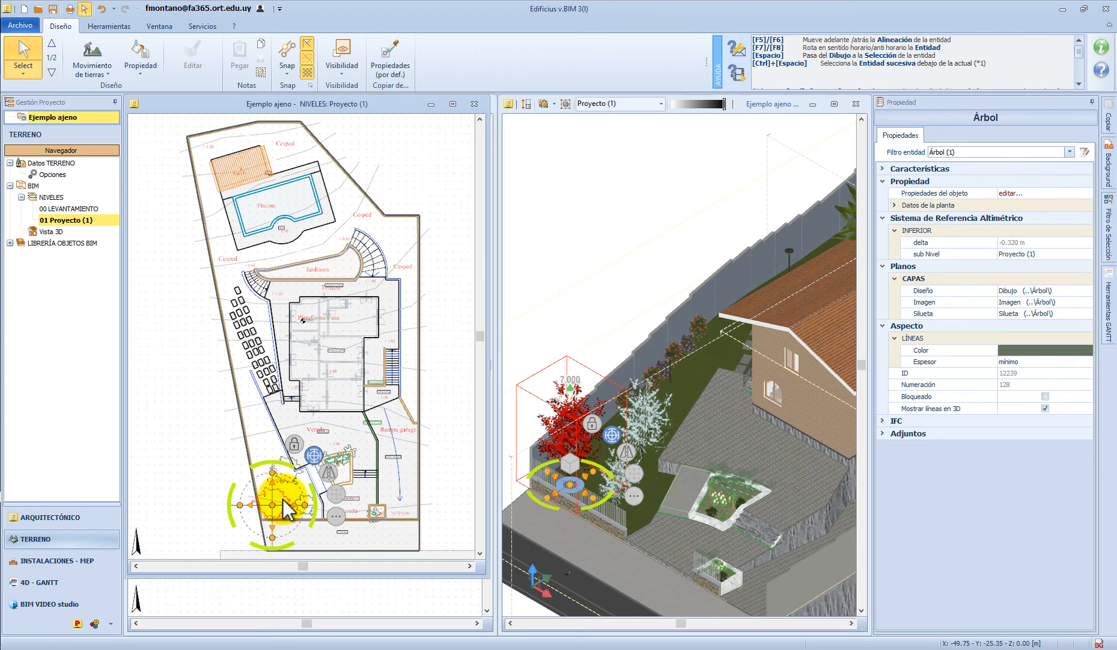
left_click(194, 461)
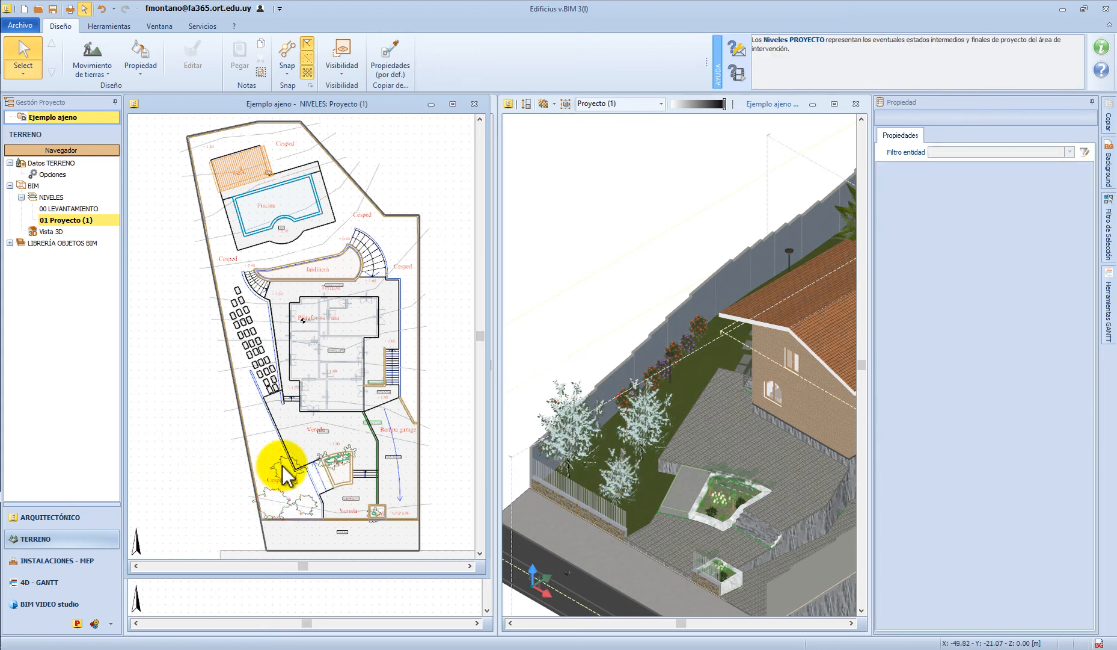
left_click(283, 462)
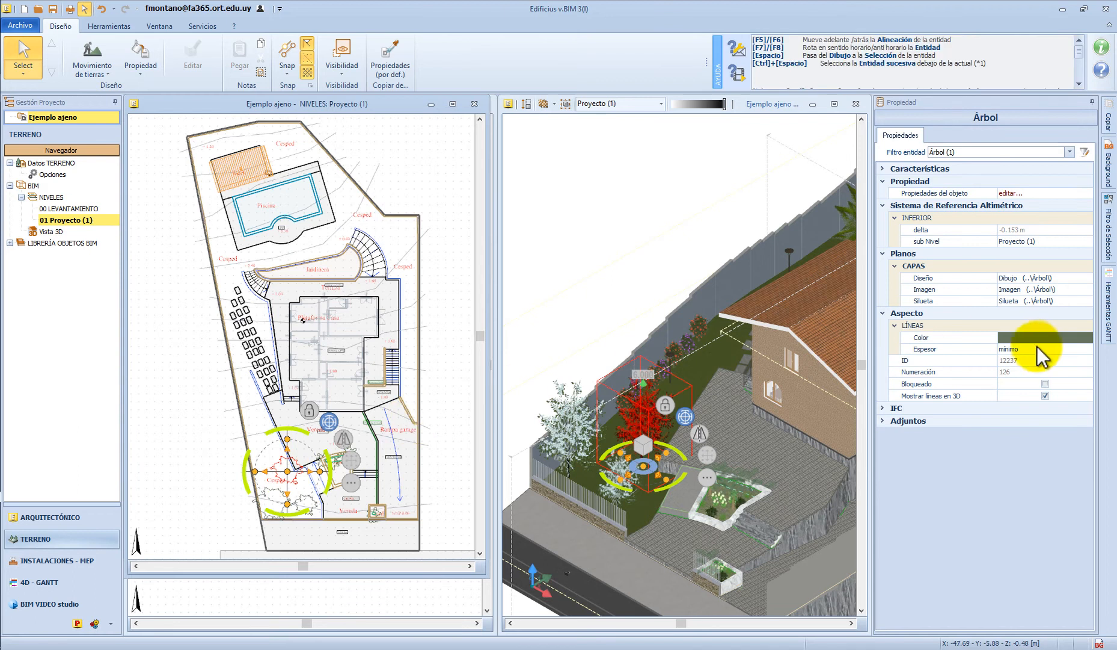
left_click(1079, 193)
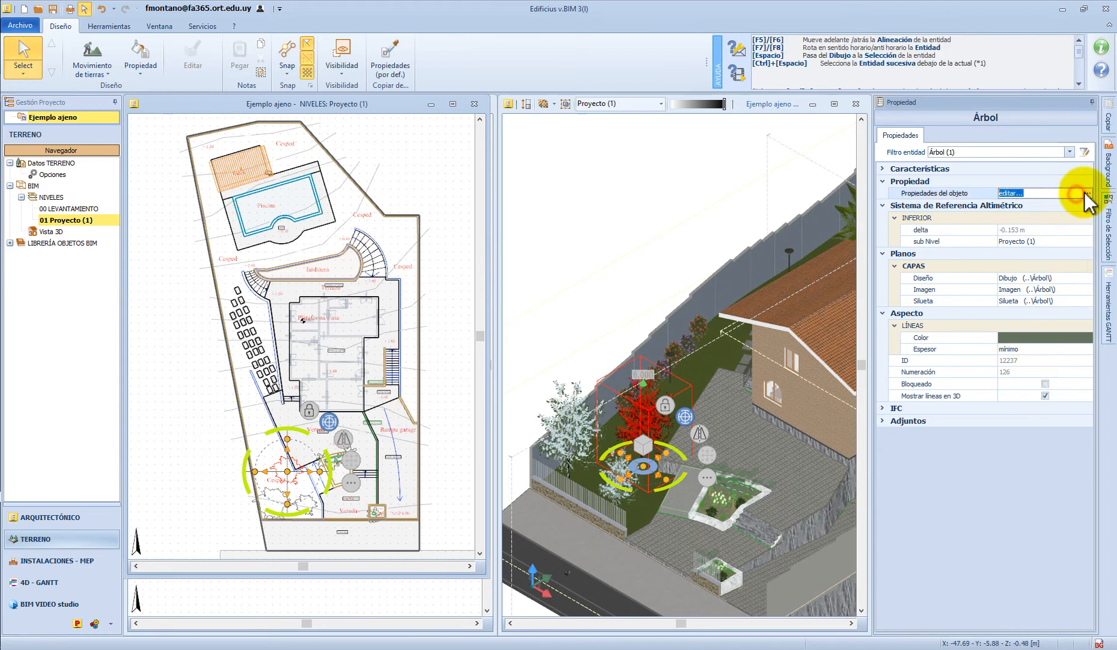
left_click(1086, 192)
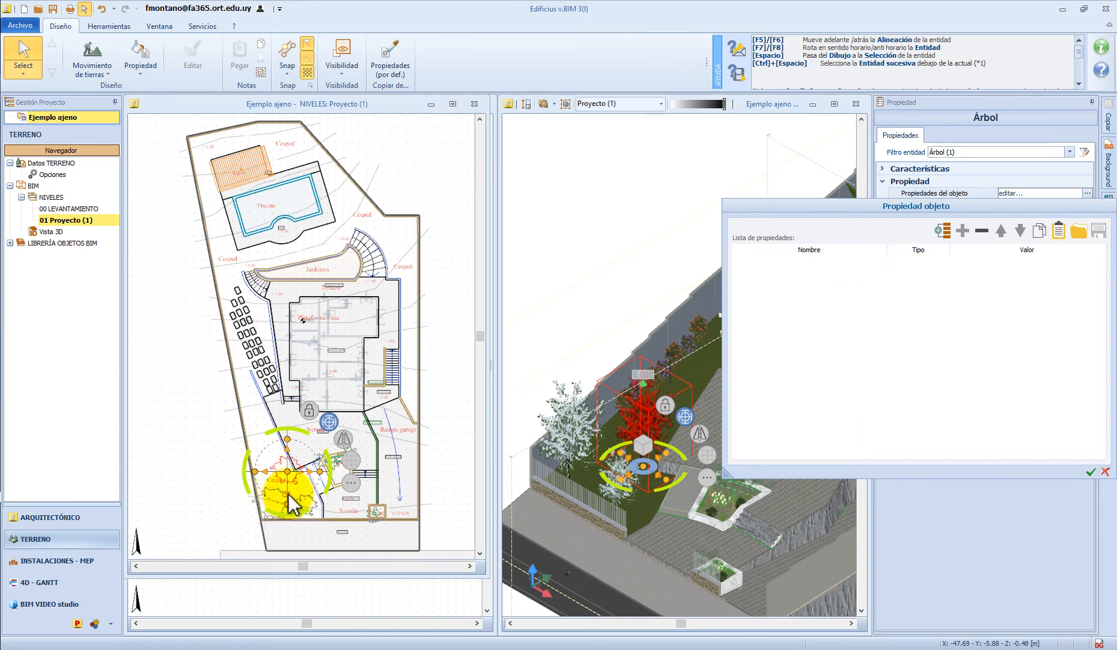
left_click(1058, 231)
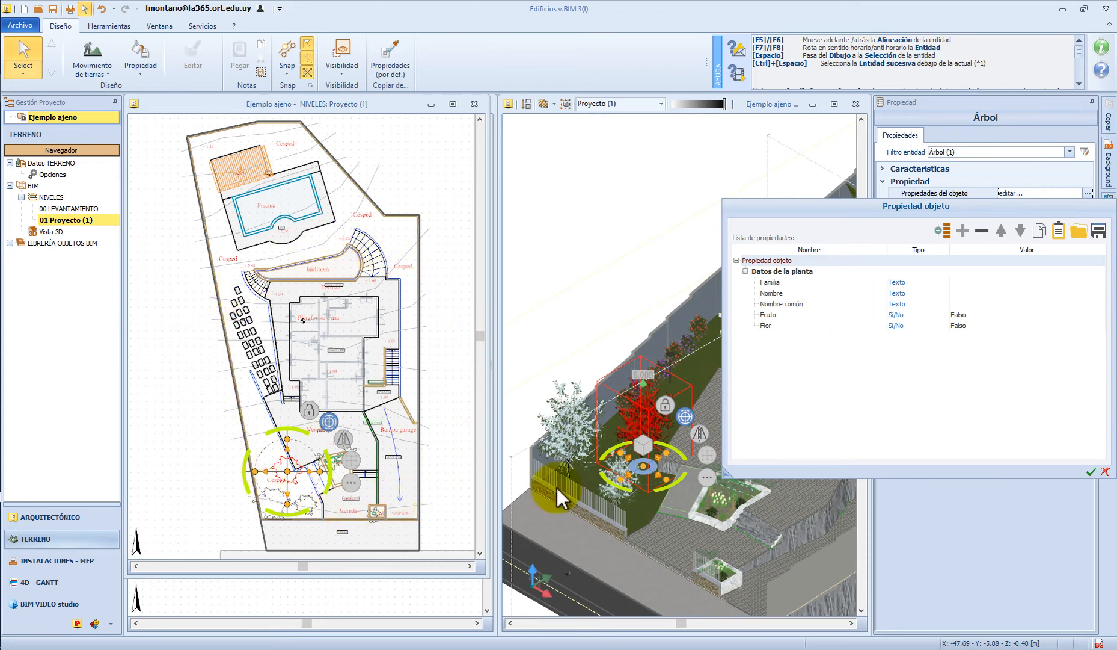
left_click(1104, 471)
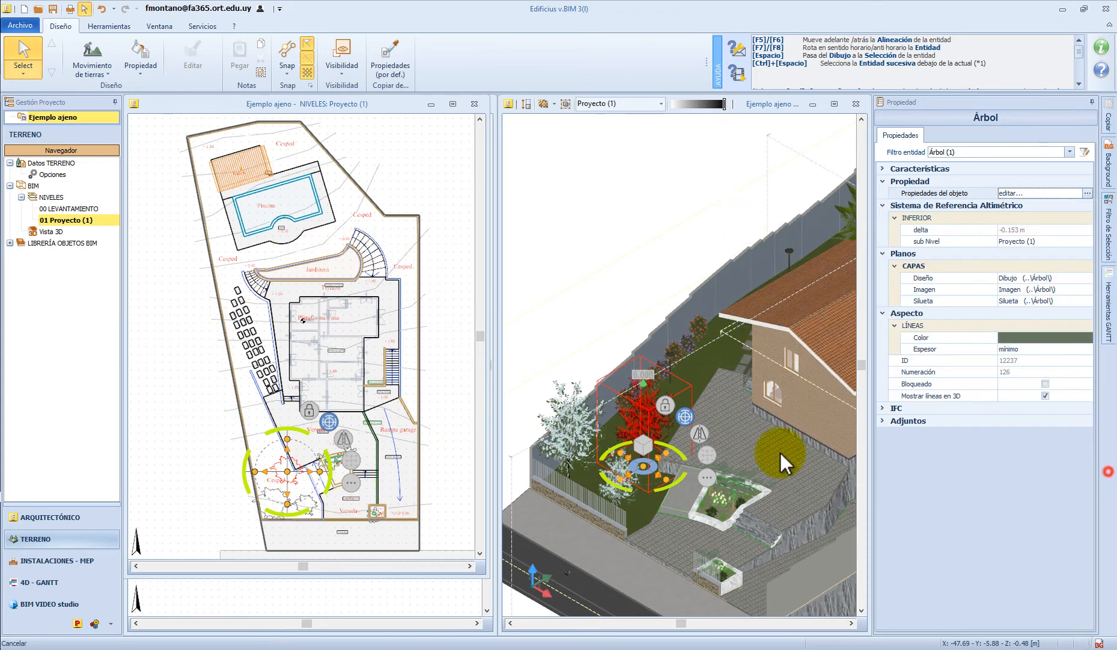
Export the front corner tree's "Datos de la planta" property group to an Excel file named Datos de la planta.
left_click(211, 466)
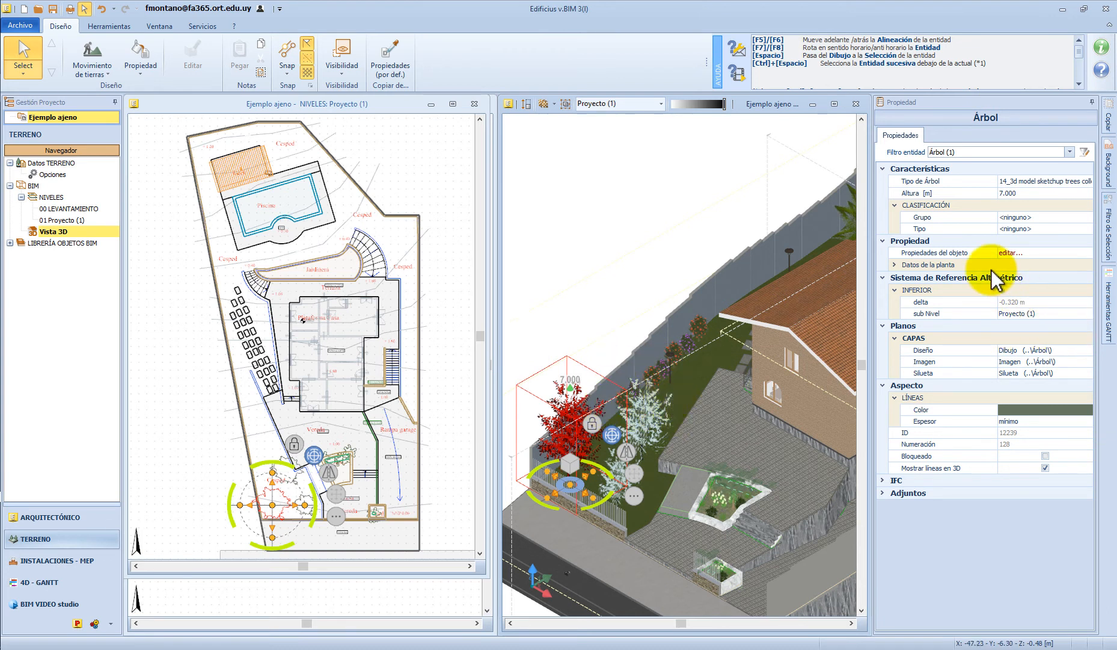
left_click(1074, 252)
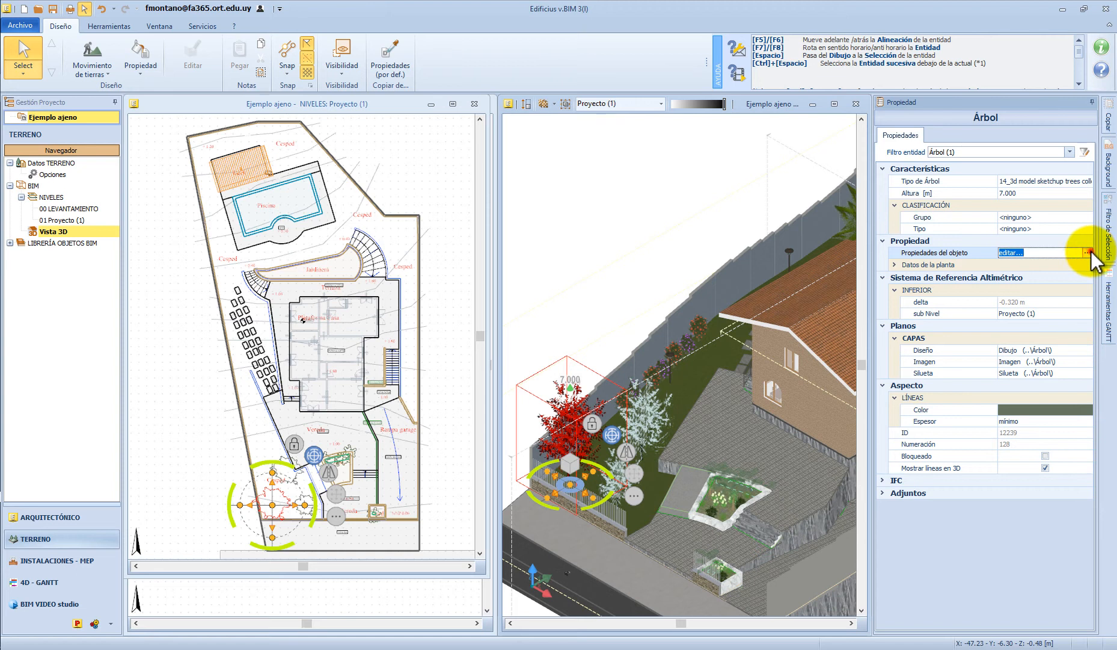
left_click(1089, 253)
left_click_drag(999, 270, 815, 191)
left_click(607, 248)
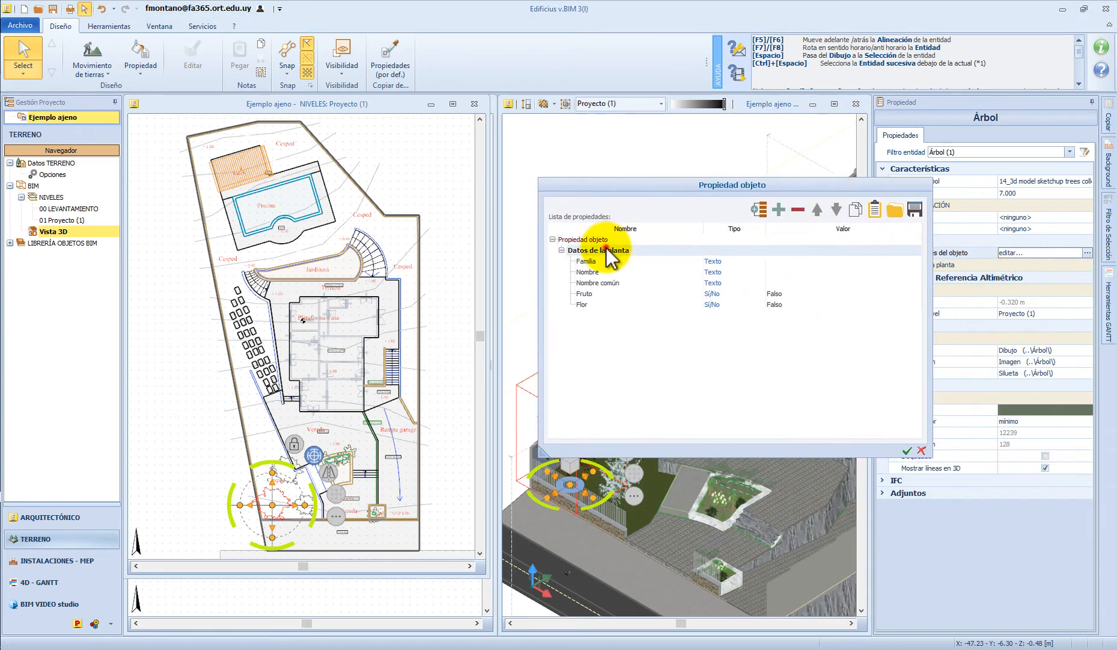
left_click(916, 210)
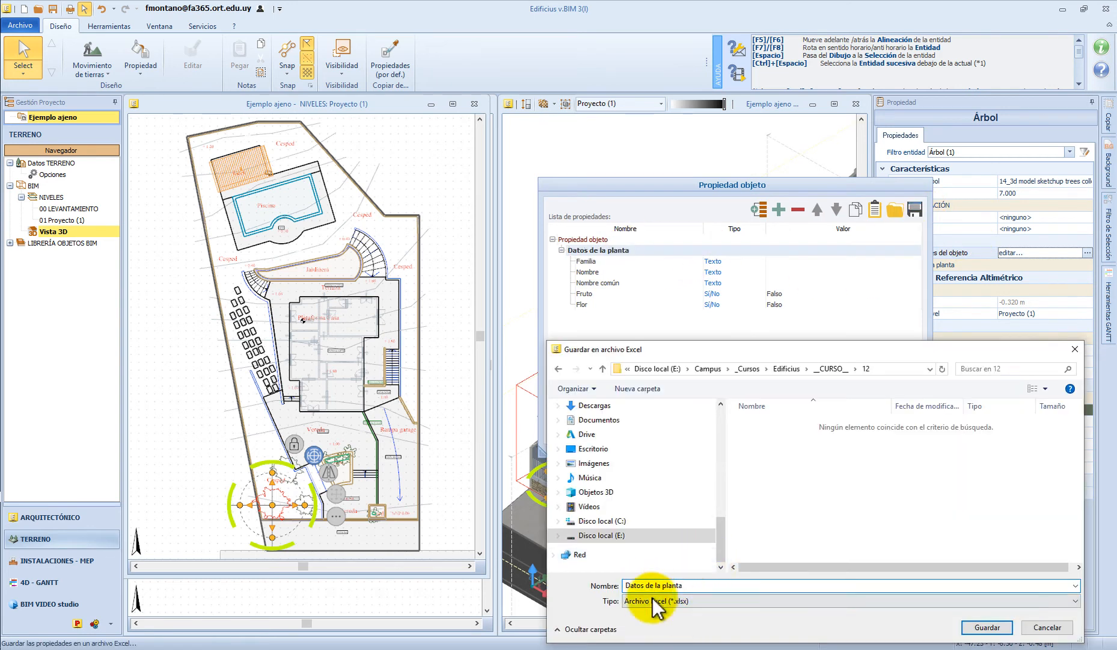
left_click(980, 626)
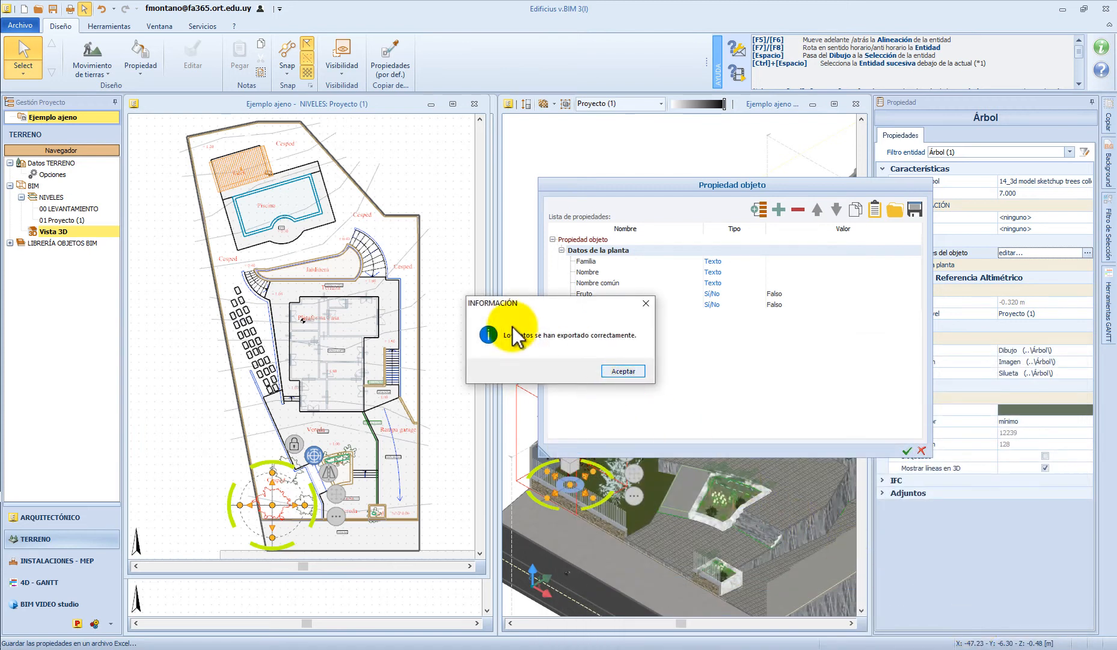
left_click(623, 371)
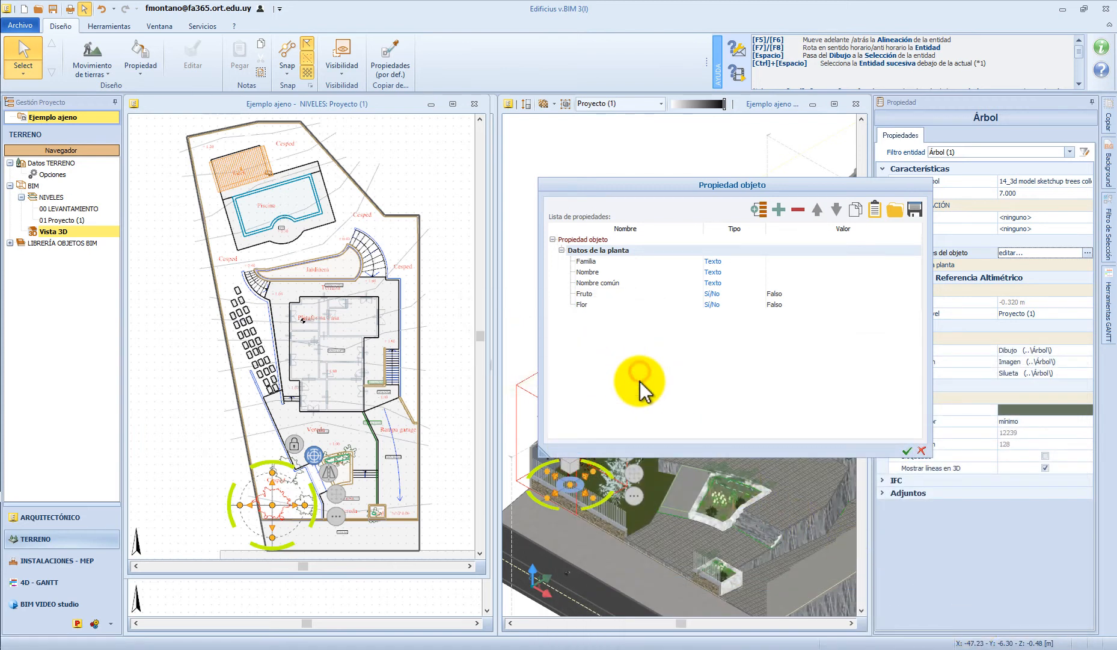
Delete the "Datos de la planta" group from this tree's object properties, accept the change and deselect the tree.
left_click(601, 250)
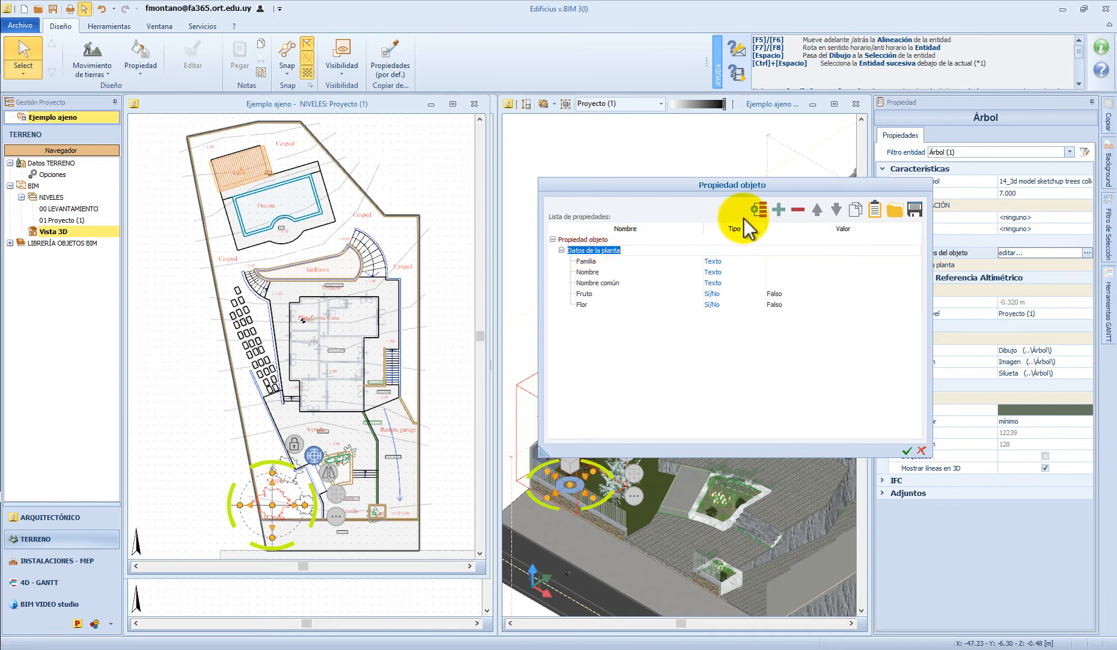
left_click(798, 209)
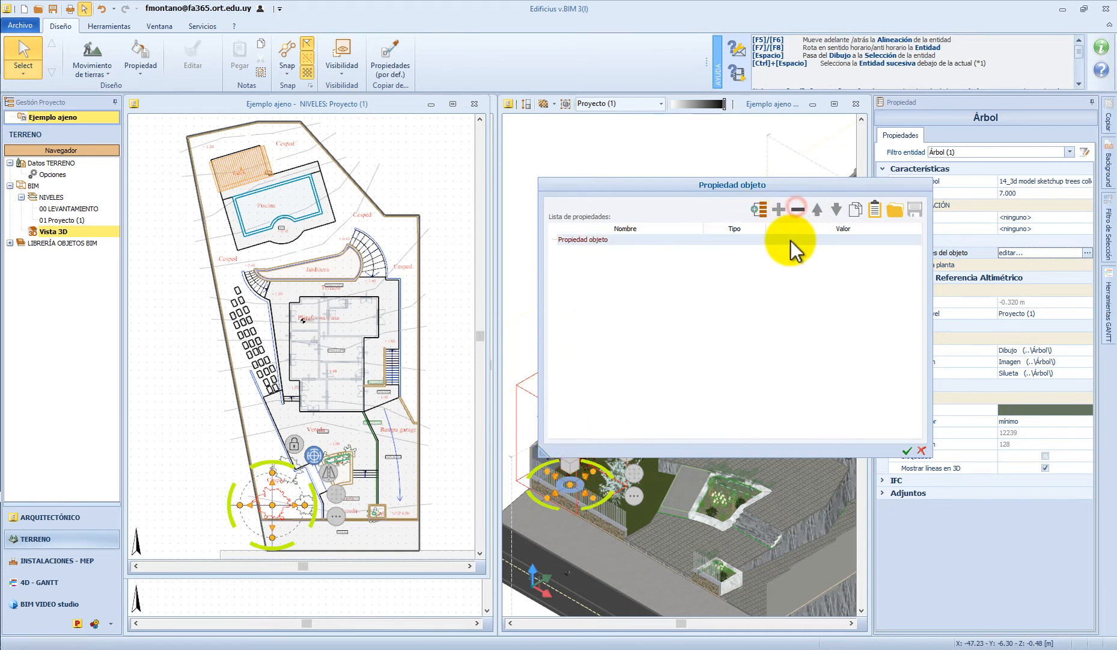
left_click(905, 450)
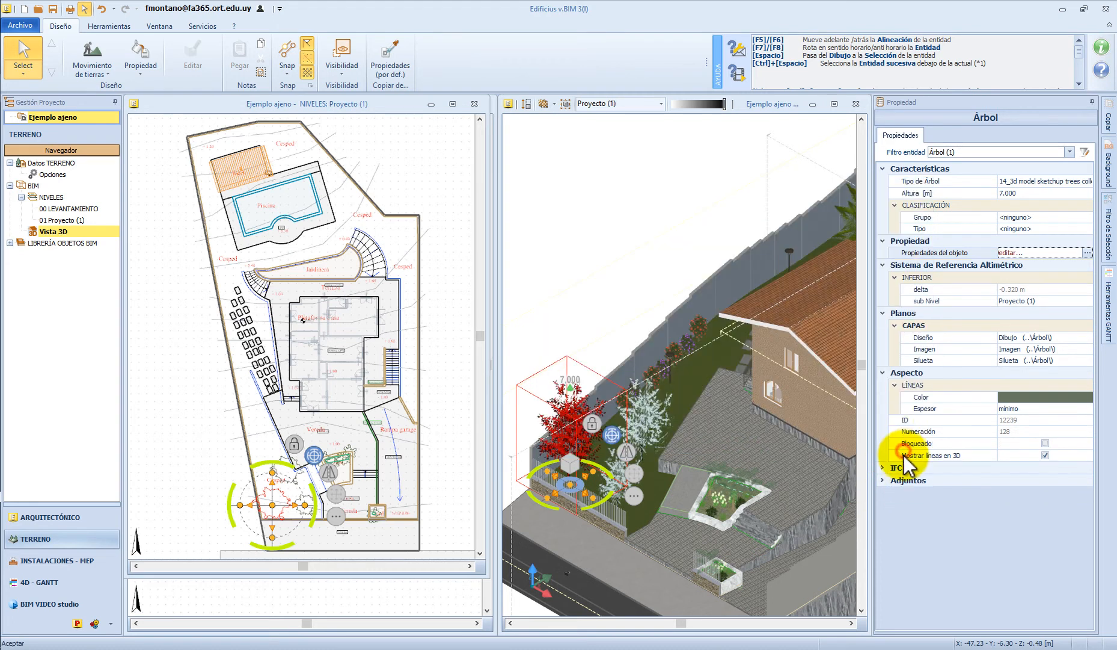
left_click(578, 247)
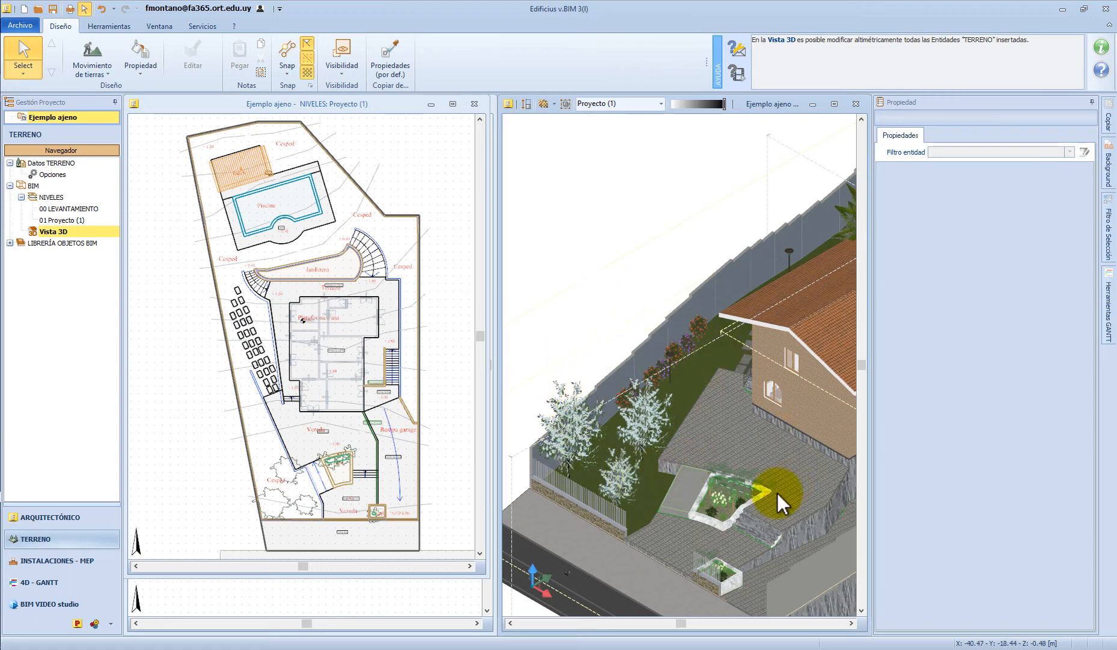
Open the library element editor for the front corner tree's Tipo de Árbol.
left_click(559, 397)
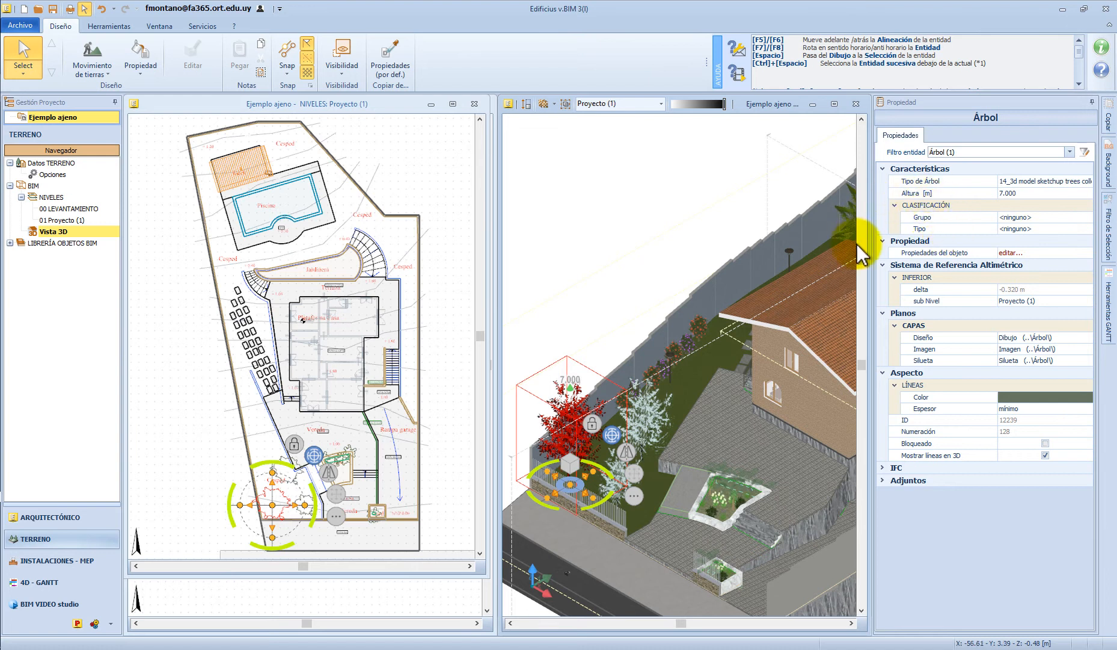
left_click(1067, 181)
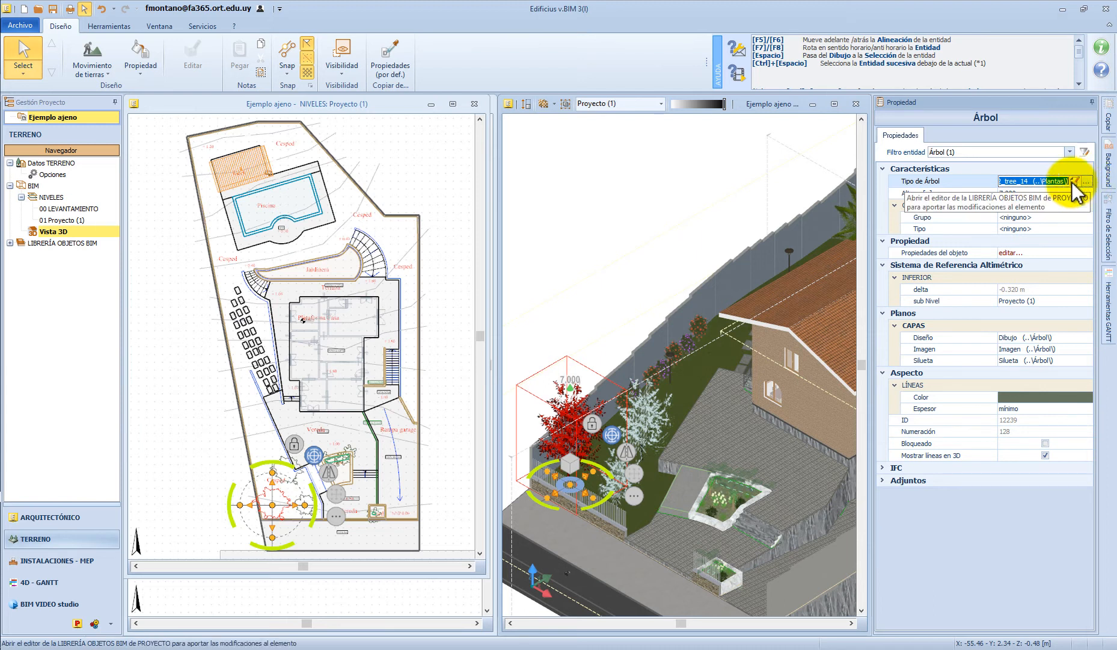
left_click(1073, 181)
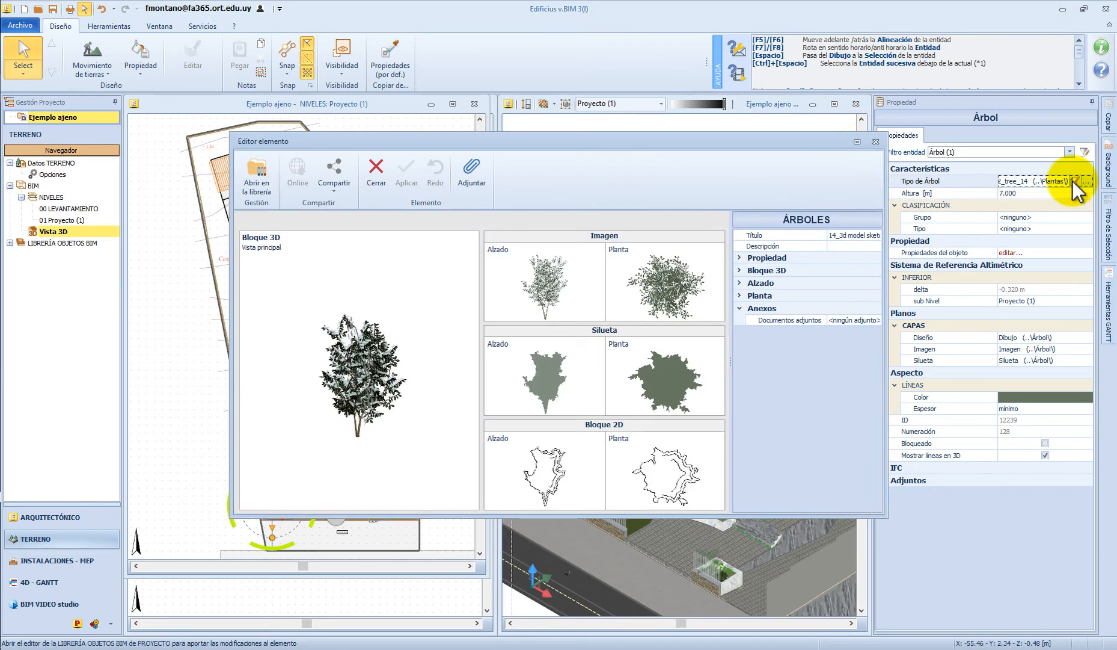
Load Datos de la planta.xlsx into the object properties of the library tree element.
left_click(741, 258)
left_click(848, 269)
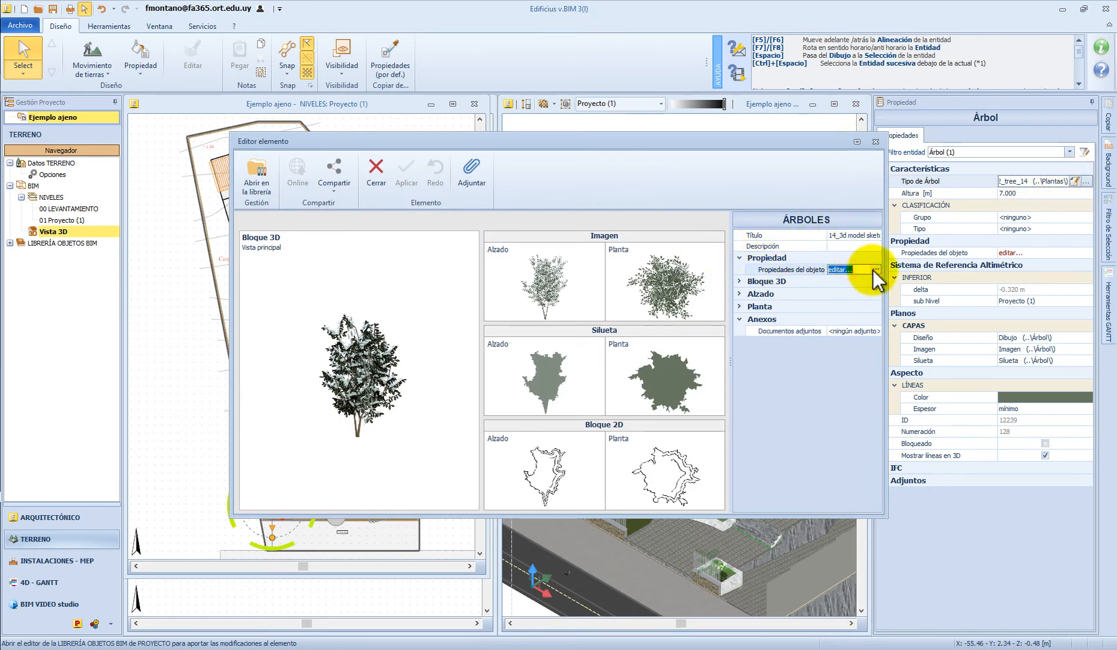
left_click(873, 270)
left_click_drag(916, 283, 754, 217)
left_click(920, 243)
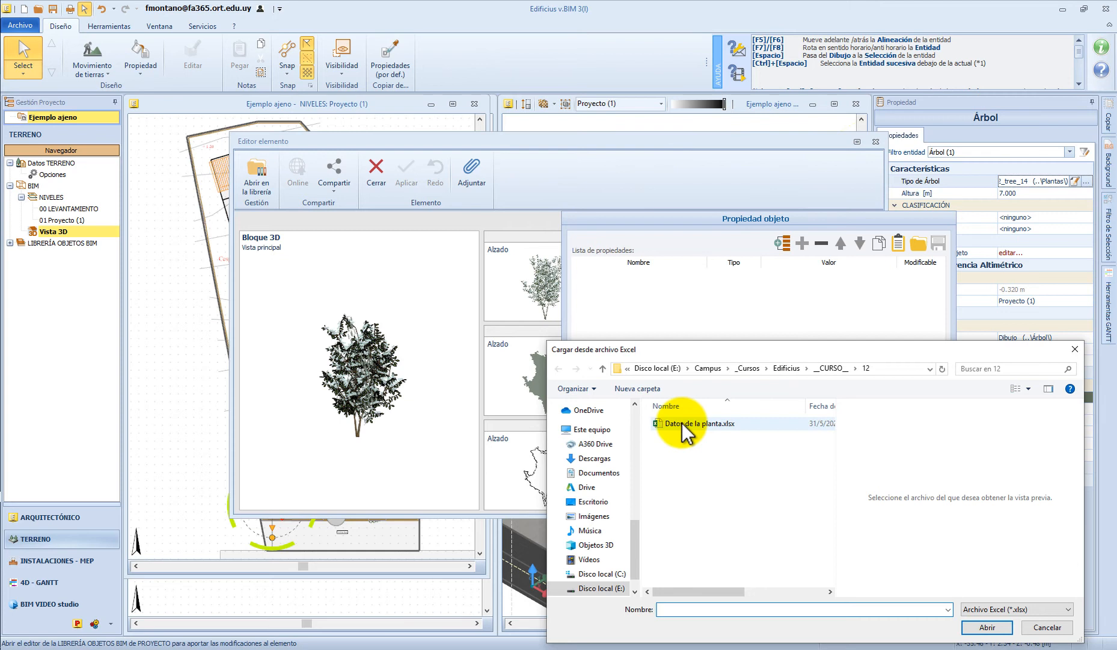
double_click(683, 424)
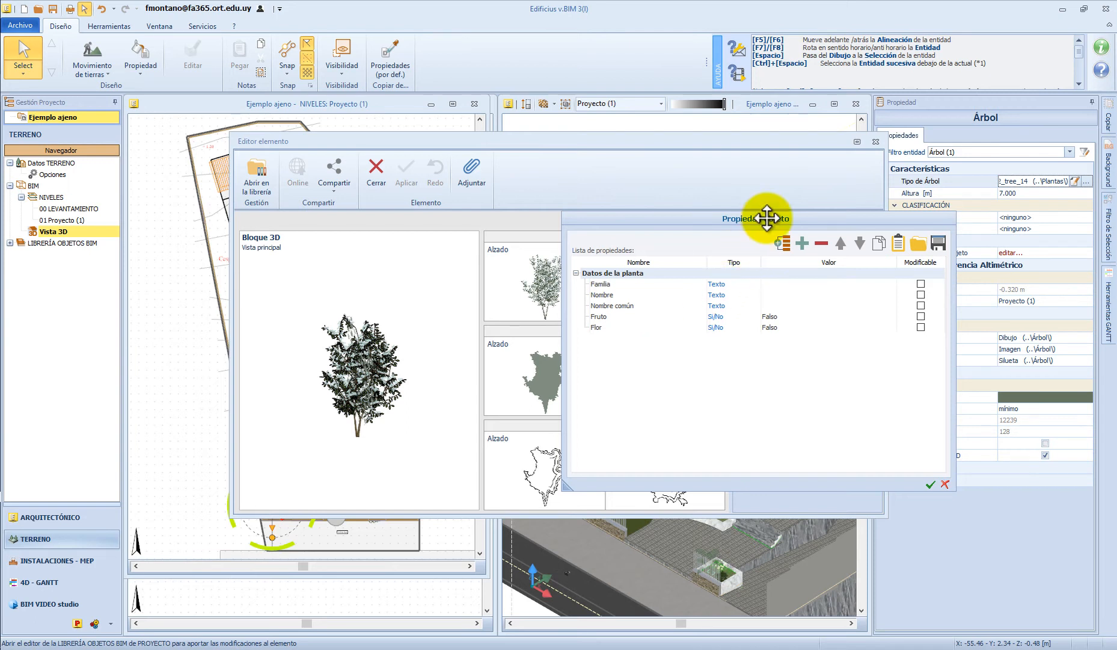
left_click_drag(766, 218, 740, 218)
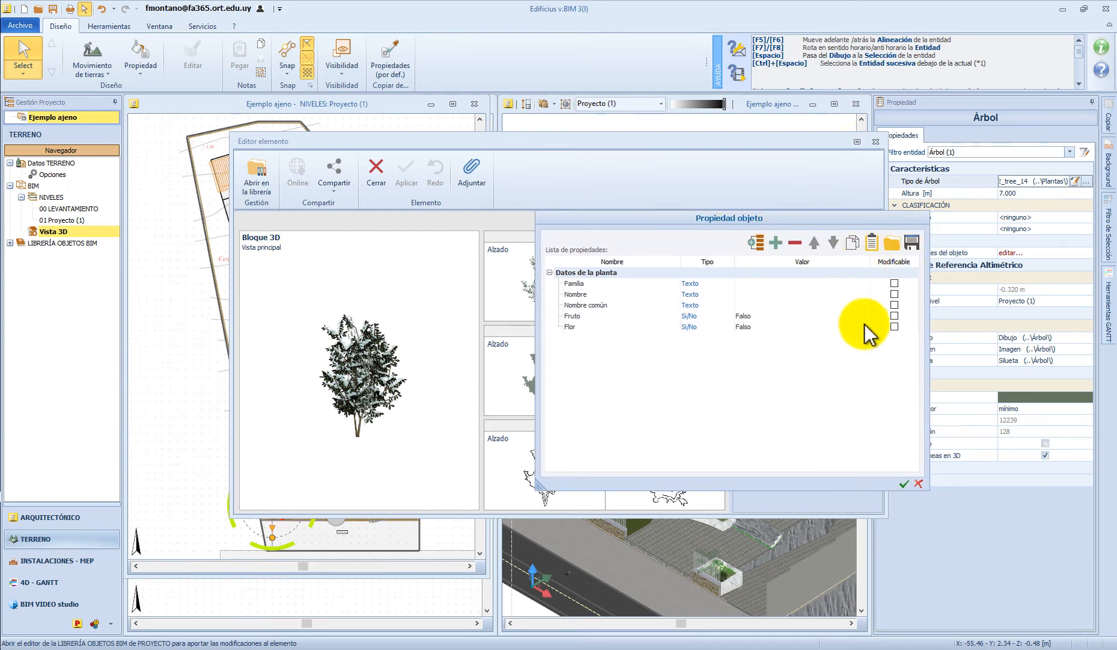
Set Familia to Arbusto, Nombre to Plinia rivularis, Nombre común to Baporetí, and both Fruto and Flor to Verdadero.
left_click(894, 293)
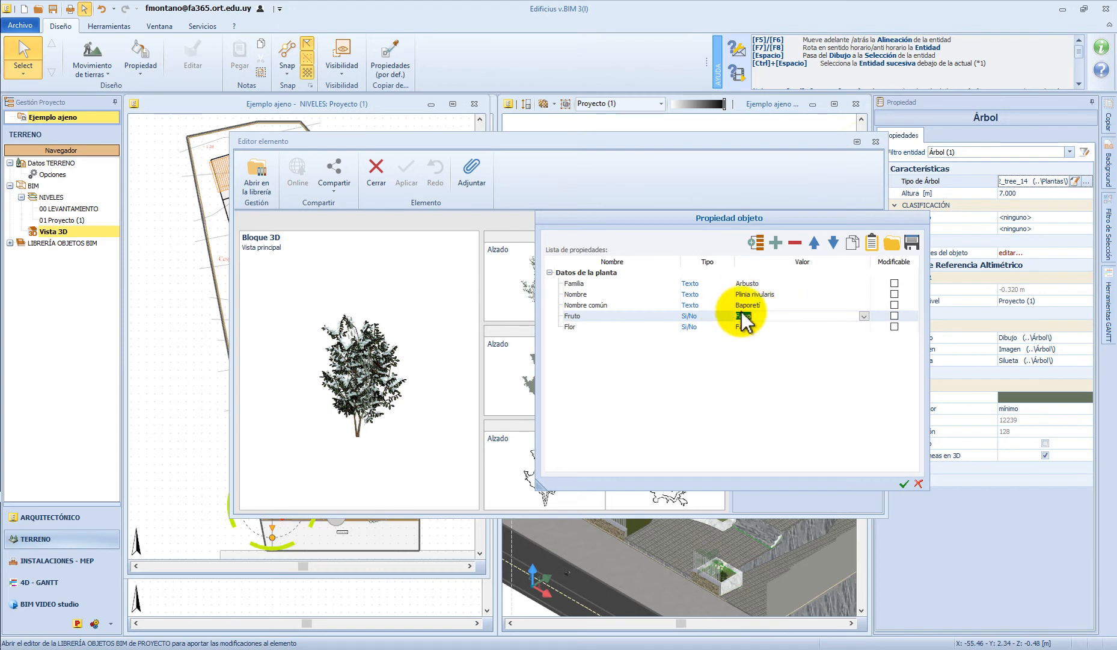
left_click(864, 316)
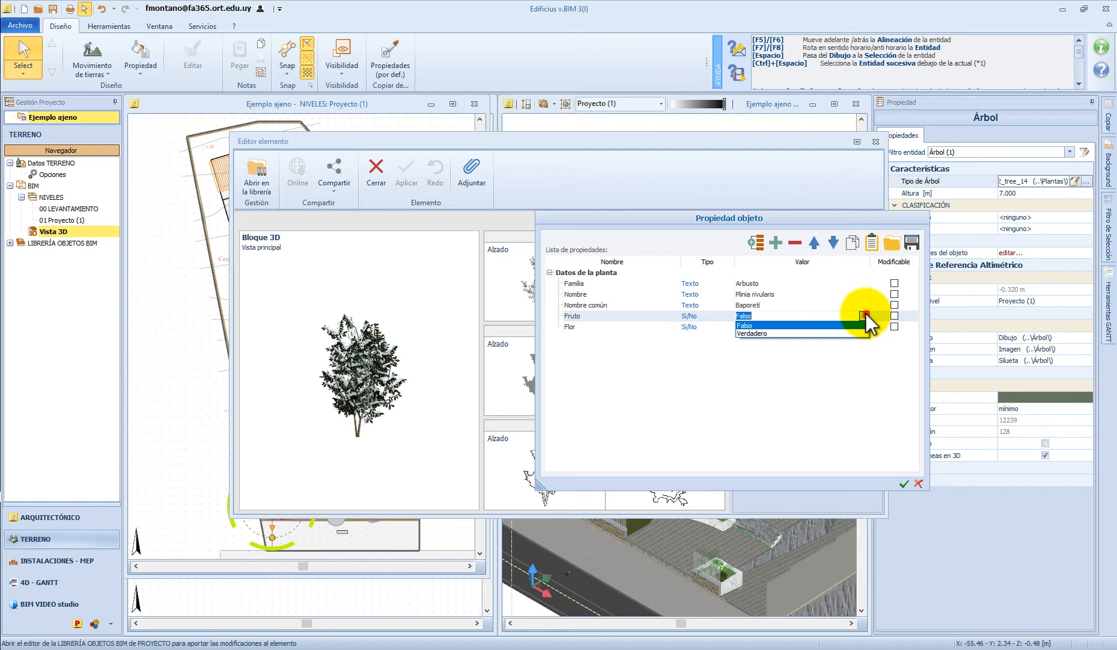
left_click(794, 334)
left_click(864, 327)
left_click(864, 327)
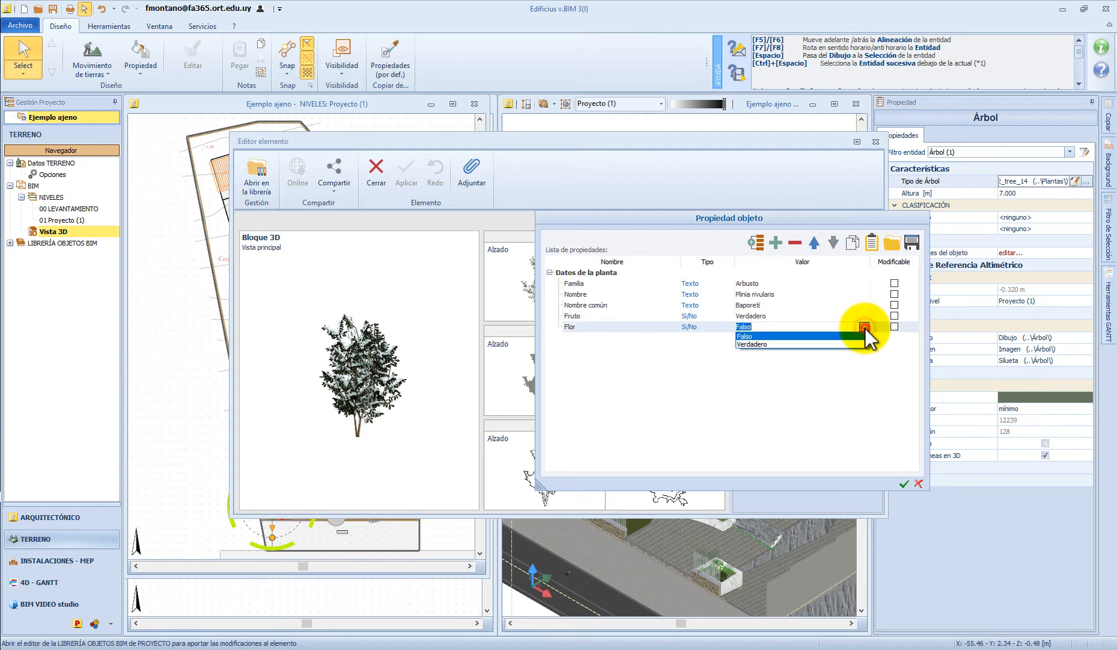
left_click(782, 344)
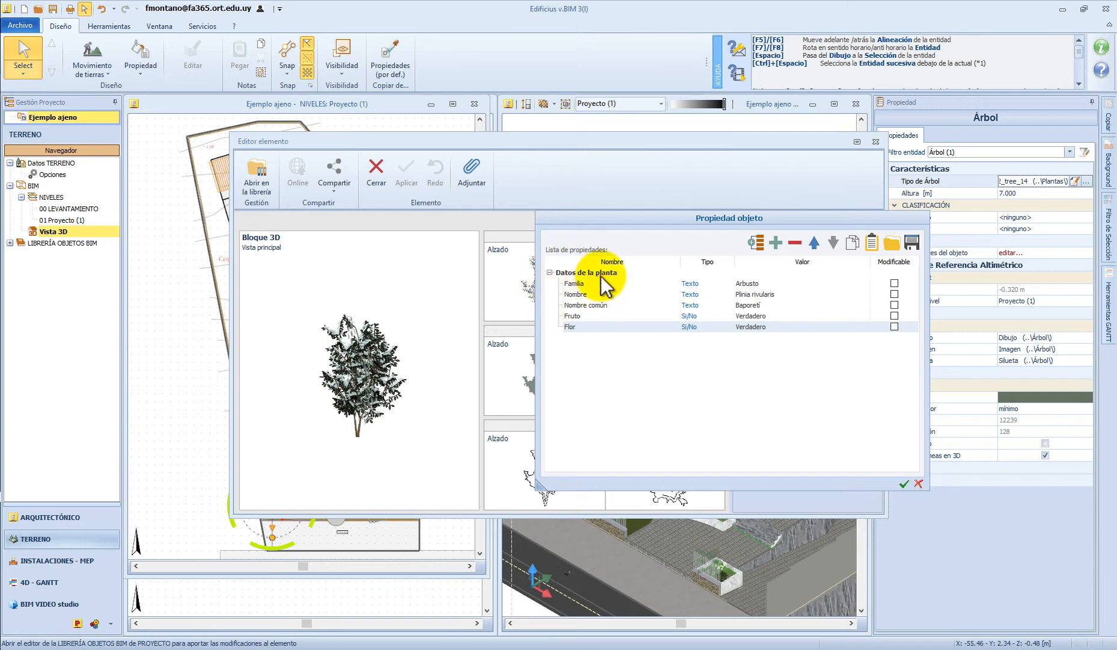
Add two property groups below "Datos de la planta" and name them Cuidados and Presupuesto.
left_click(756, 242)
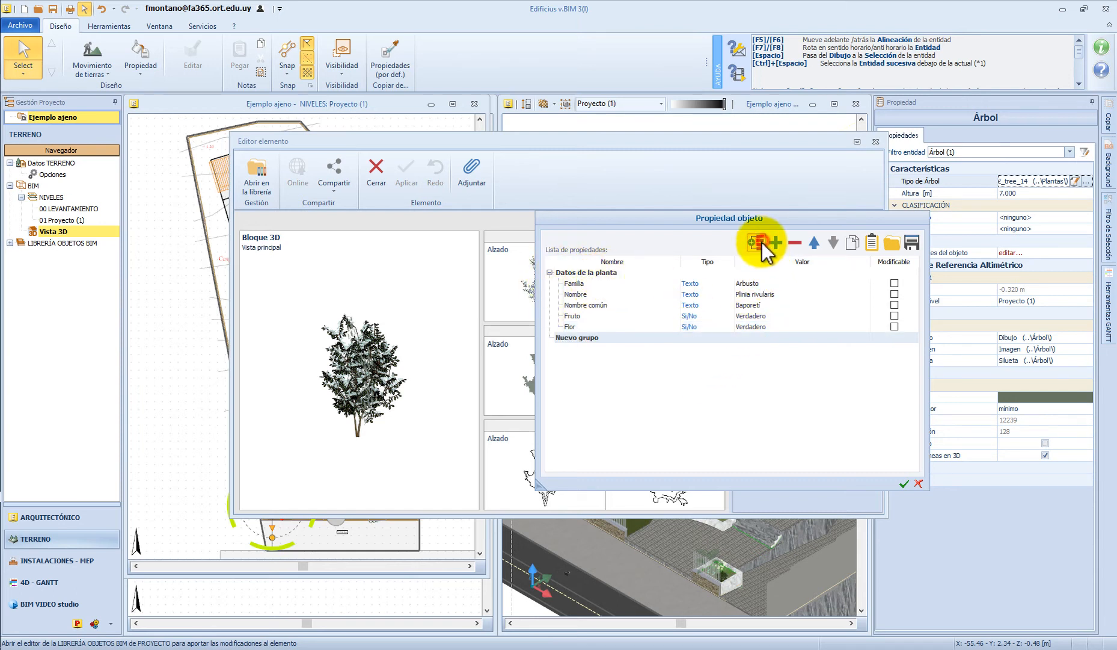
left_click(756, 243)
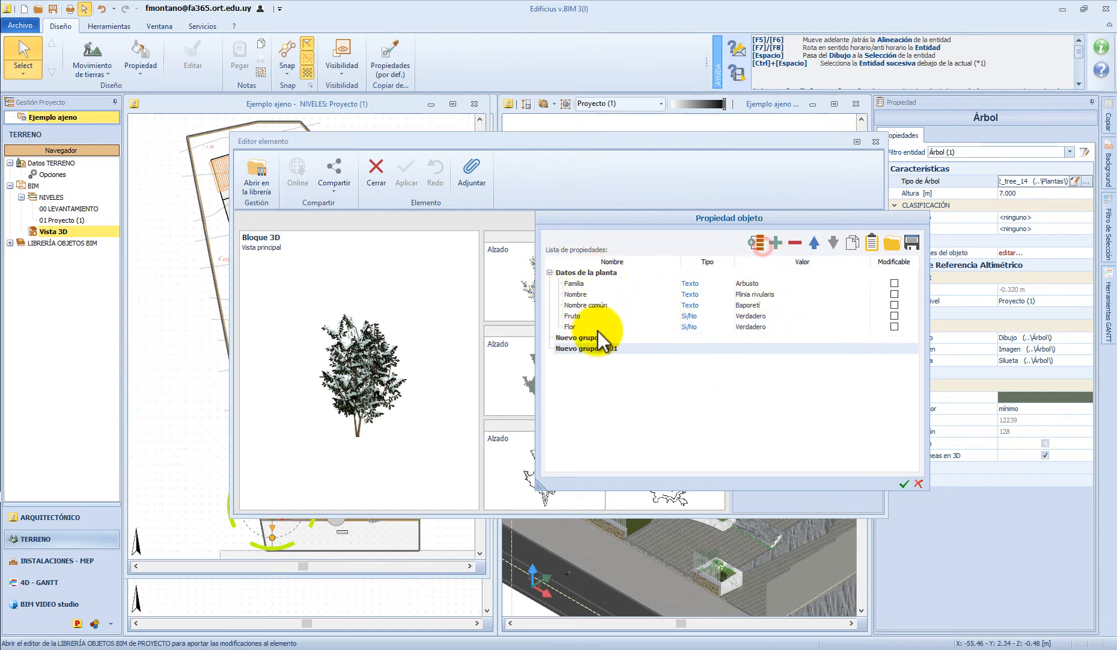
double_click(586, 337)
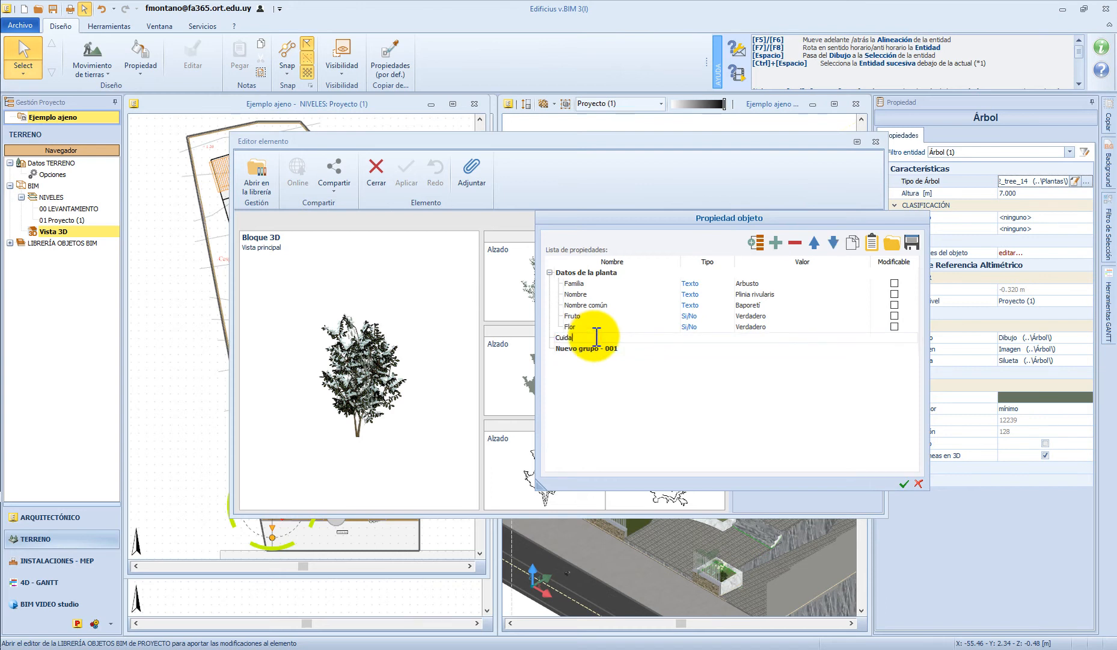
type("Cuidados")
double_click(591, 349)
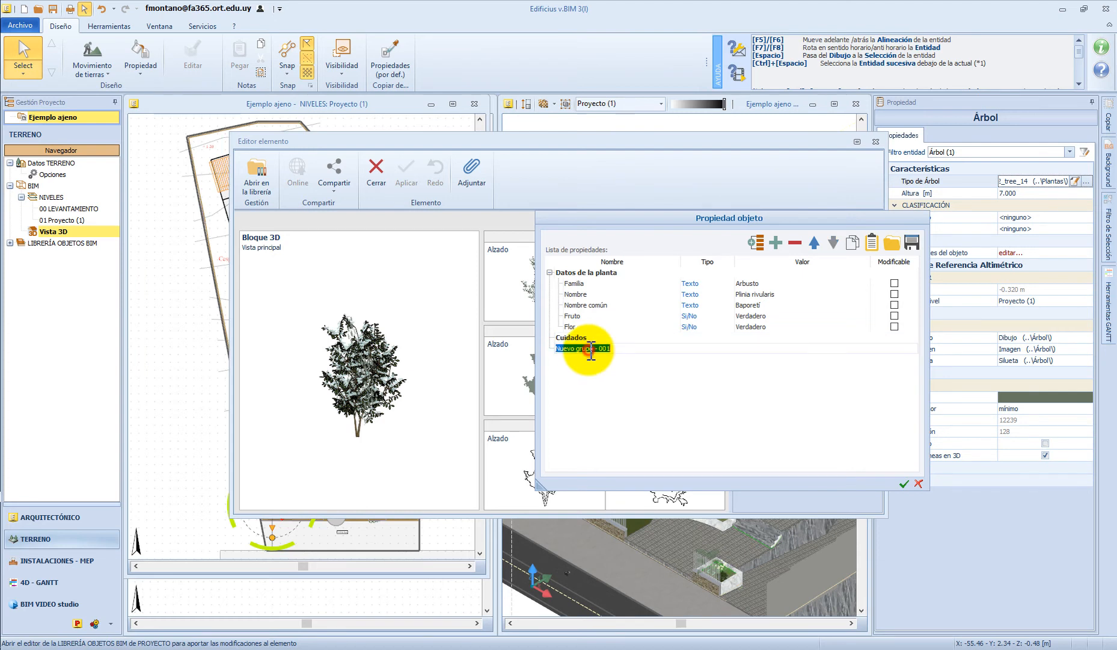
type("Presupuesto")
key("Return")
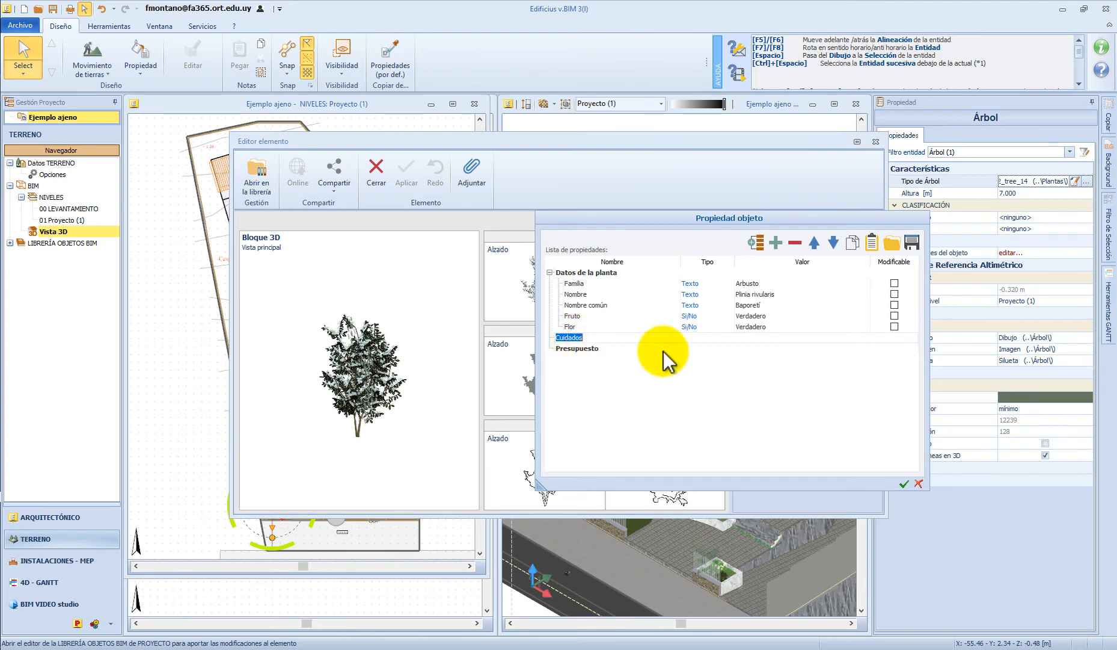
Add three properties to the Cuidados group and name them Riego, Poda and Cuidados especiales.
left_click(763, 243)
left_click(762, 243)
left_click(762, 243)
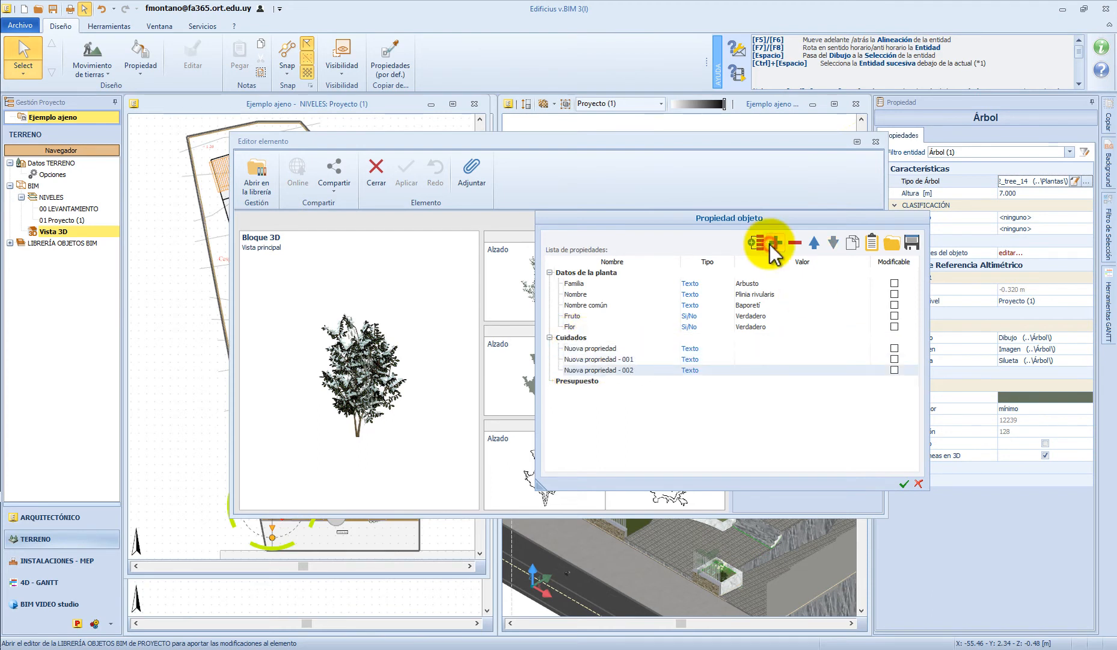
double_click(611, 348)
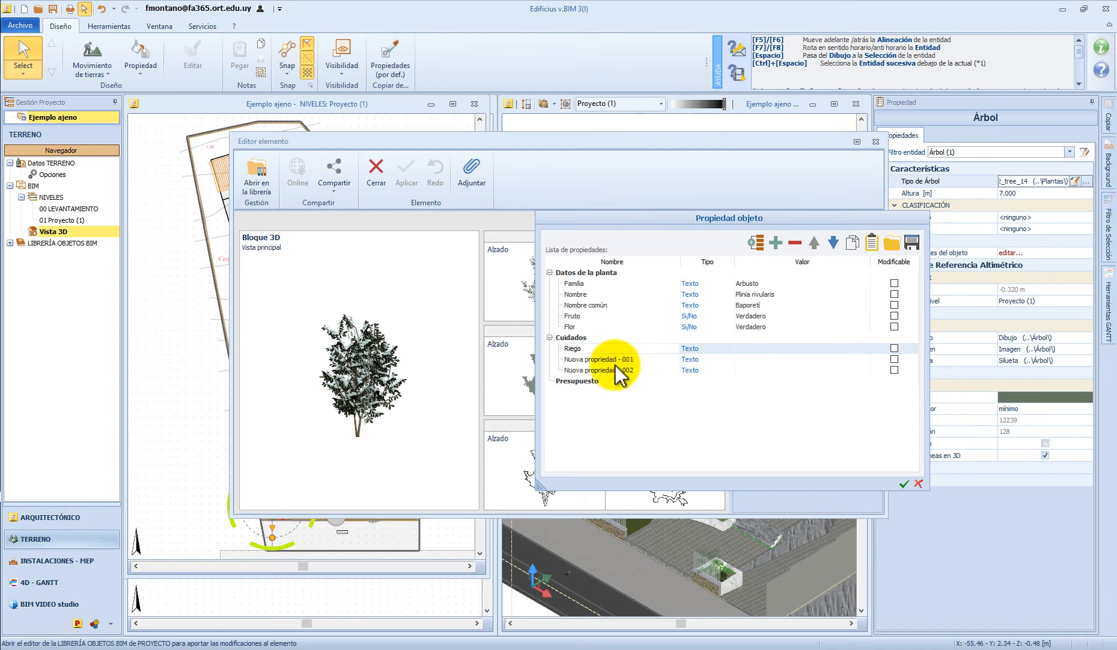
double_click(604, 359)
type("Poda")
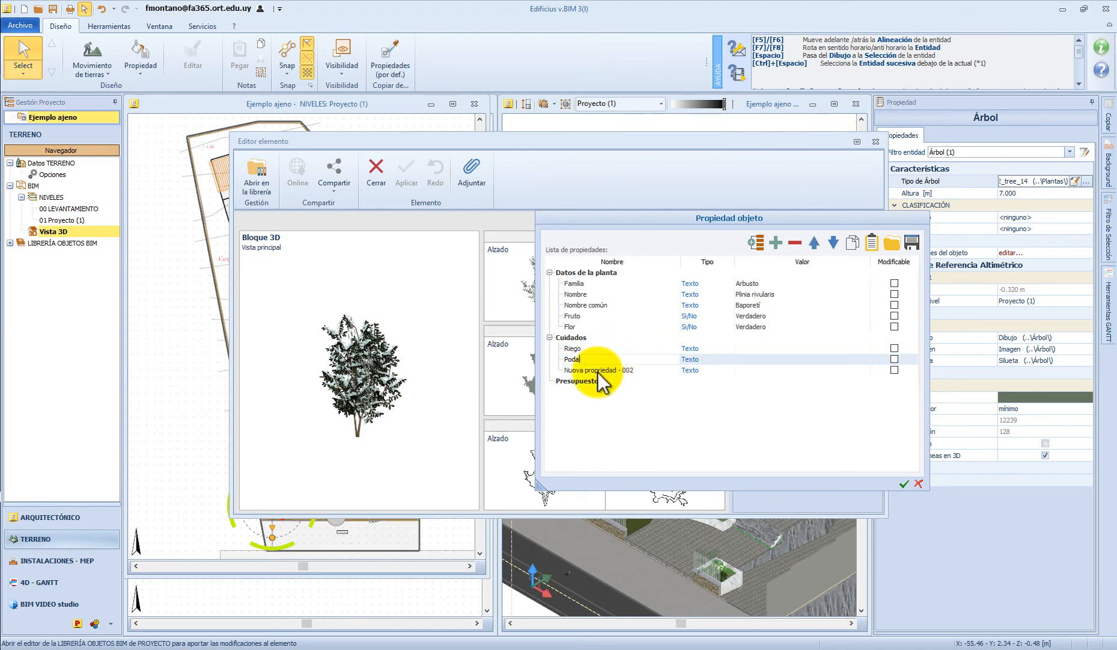
double_click(600, 370)
type("Cuidados e")
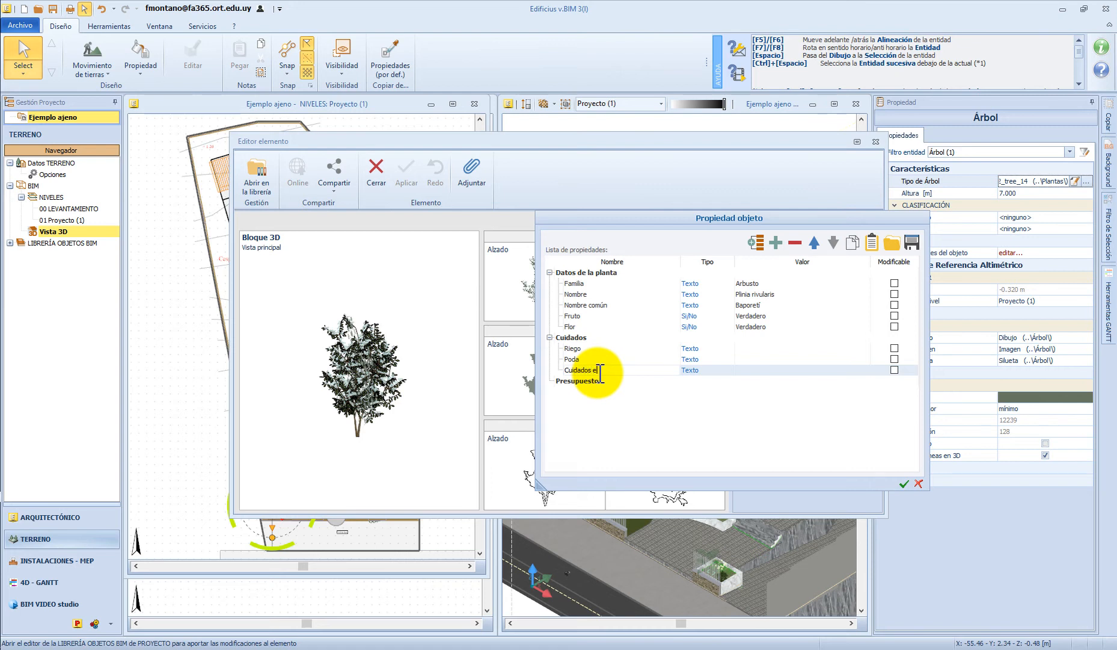
type("speciales")
key("Return")
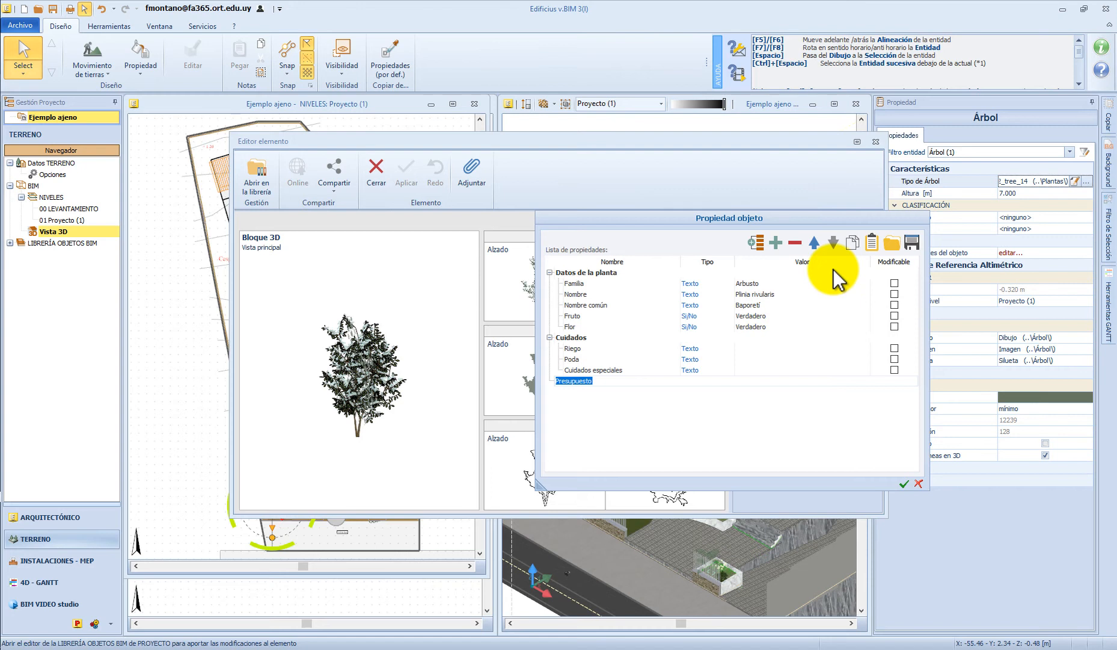
Add three properties to the Presupuesto group and name them Proveedor, Precio and Descripción.
left_click(778, 243)
left_click(777, 243)
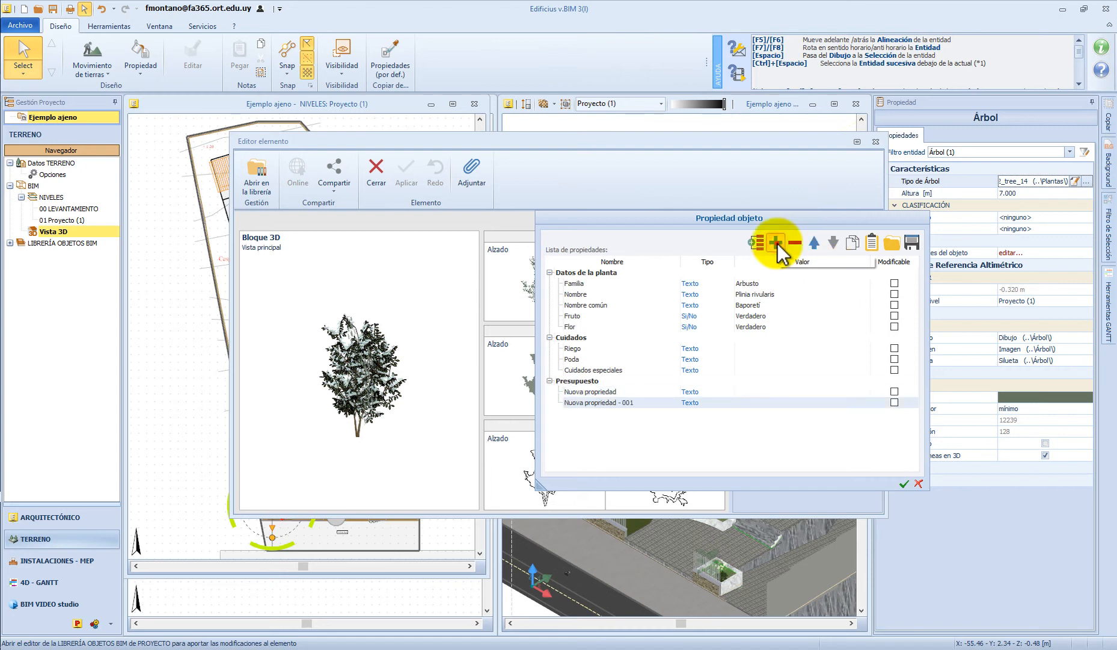
left_click(778, 243)
double_click(623, 394)
type("Prove")
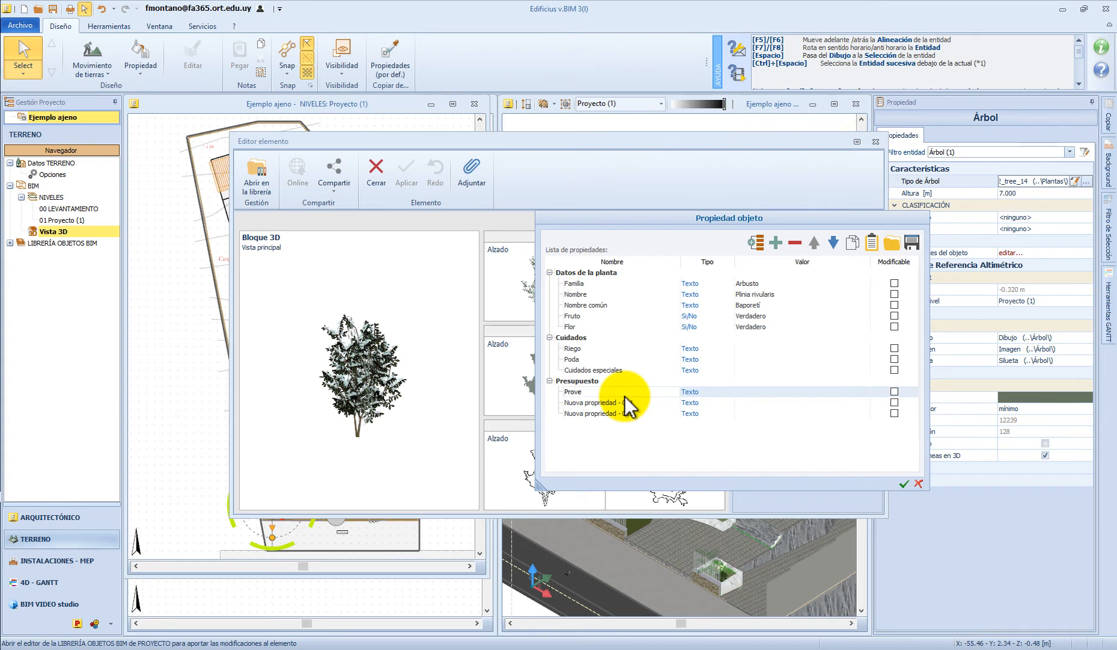
type("edor")
double_click(613, 402)
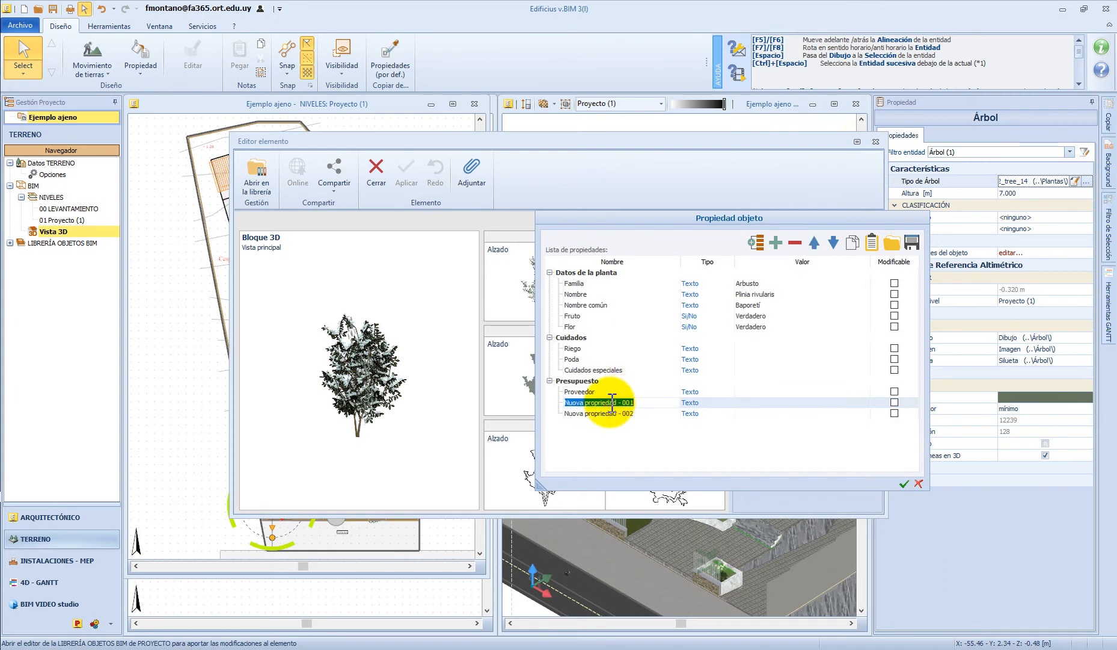
type("Precio")
double_click(614, 413)
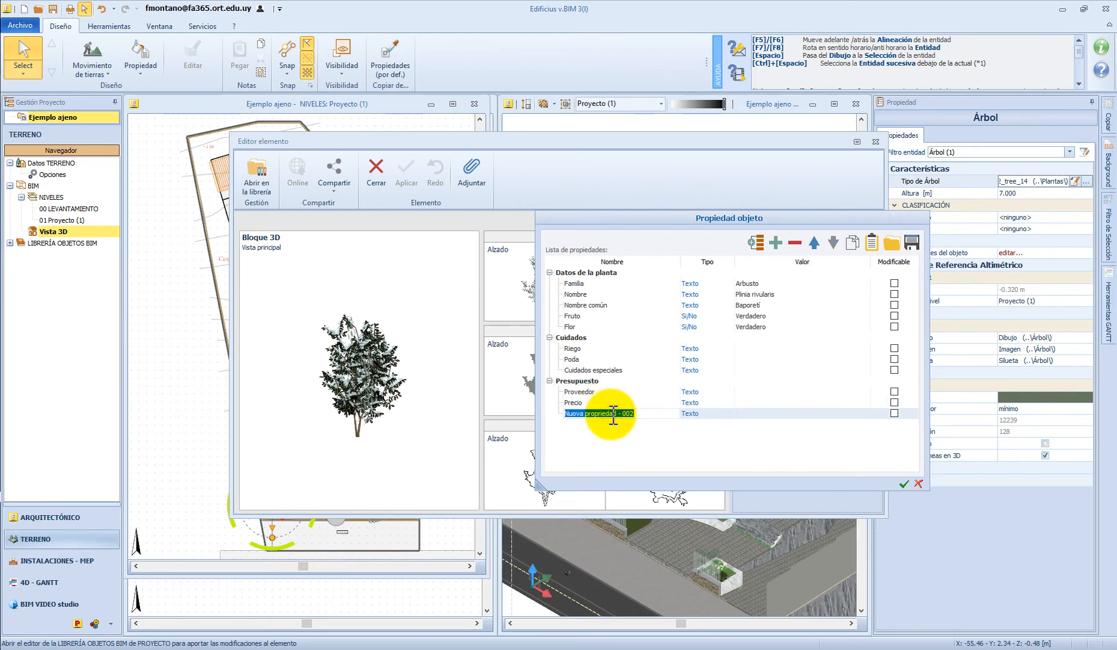
type("Descripción")
key("Return")
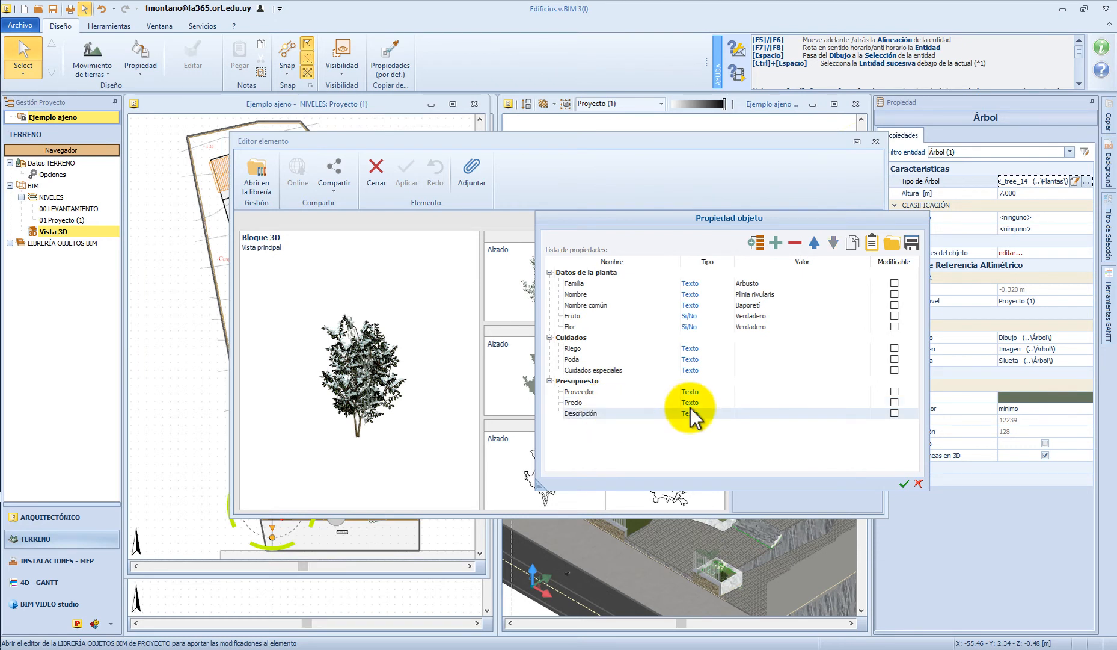
Change the data type of the Precio property to Monto monetario.
left_click(690, 403)
left_click_drag(861, 444, 860, 481)
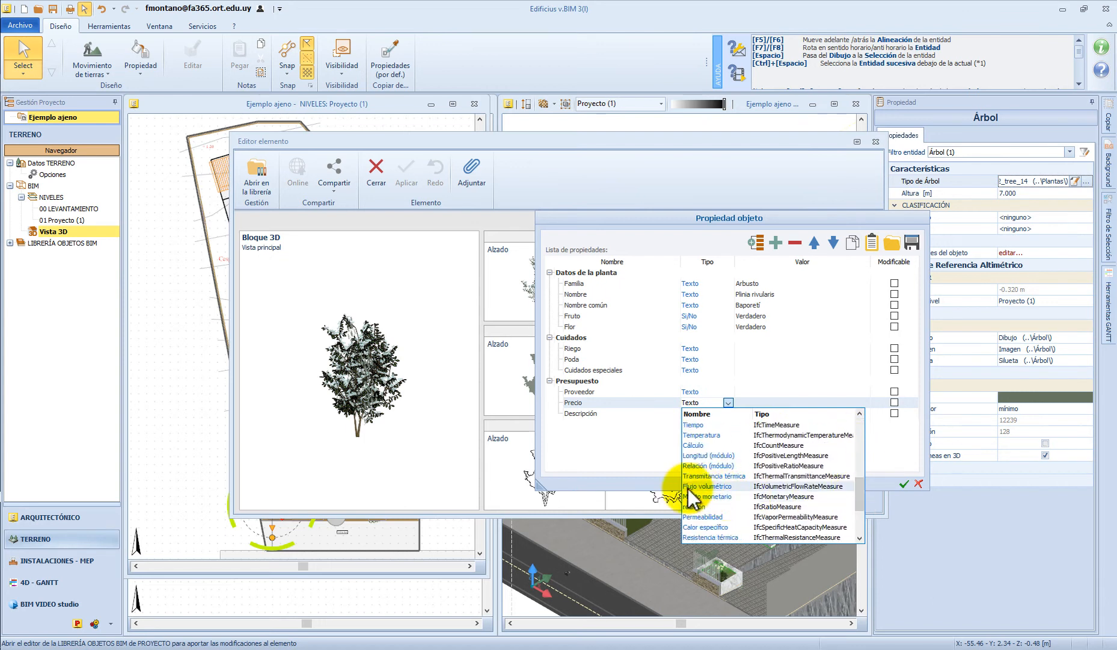
left_click(711, 496)
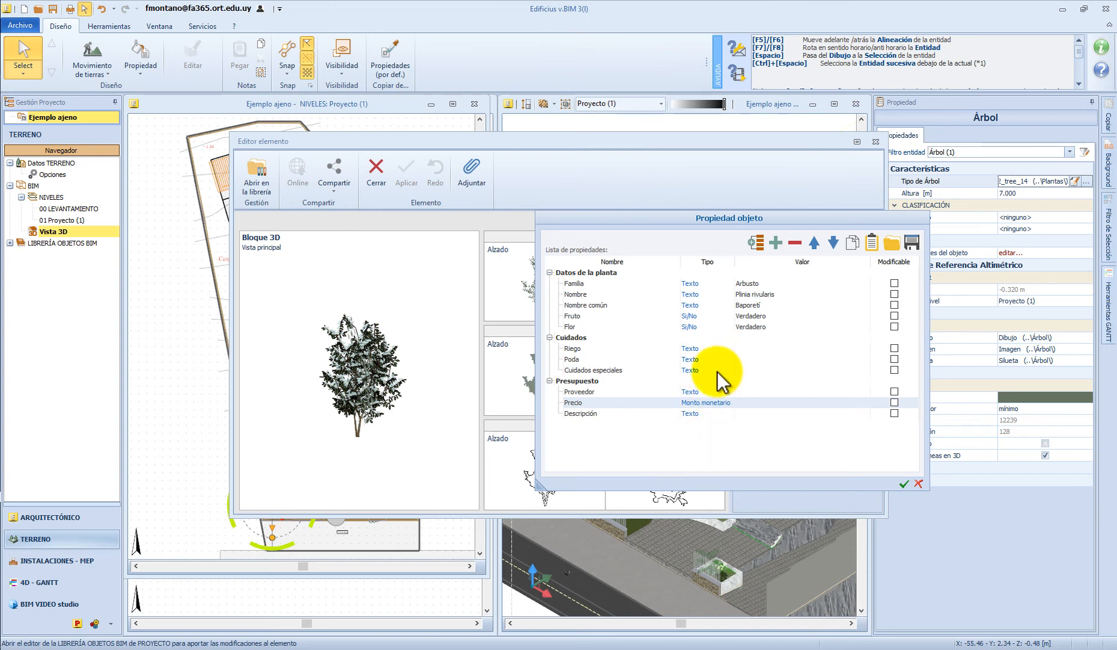
Set Riego to Por gotero and Poda to en primevera under Cuidados, and Proveedor to Vivero ORT and Precio to 25 under Presupuesto.
left_click(748, 349)
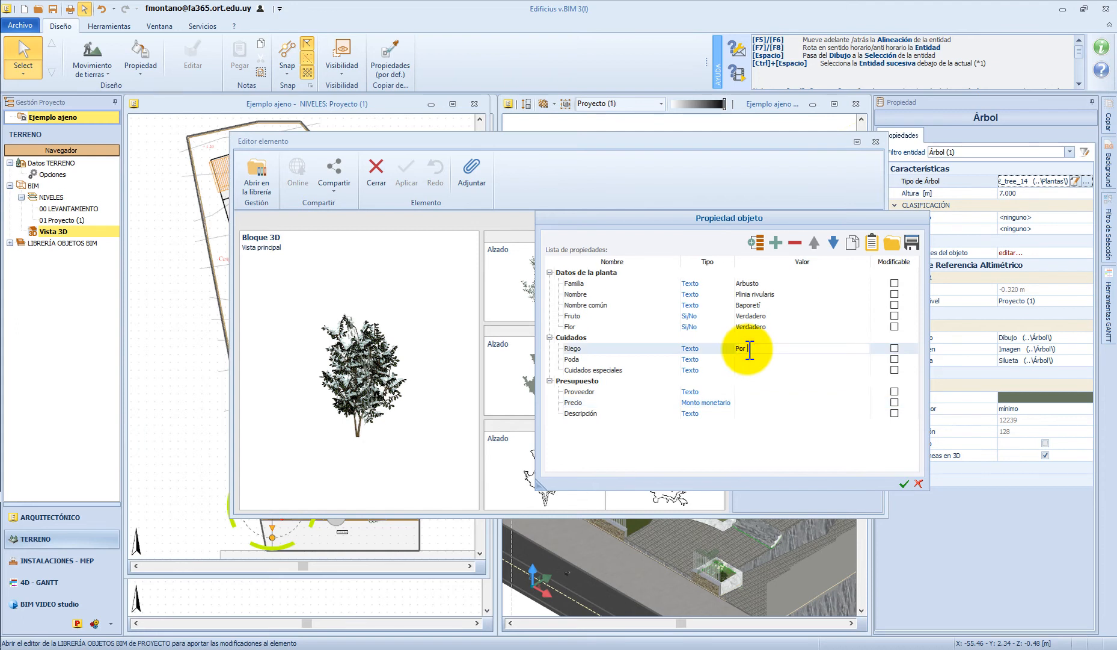
type("Por gotero")
left_click(750, 359)
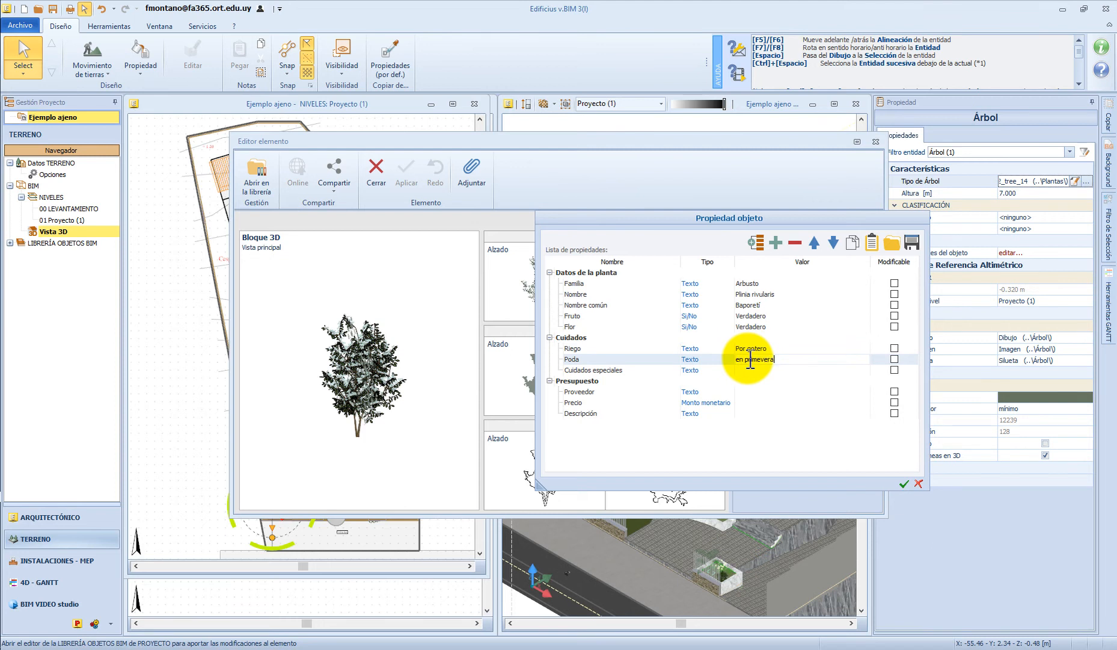
type("en primevera")
left_click(749, 370)
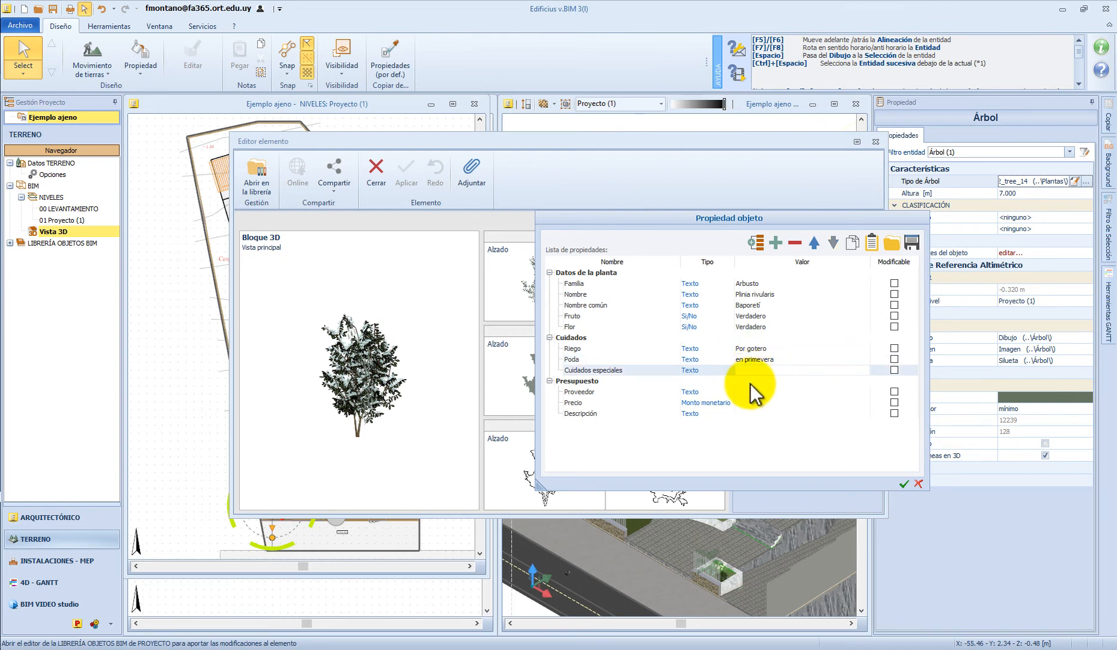
left_click(749, 392)
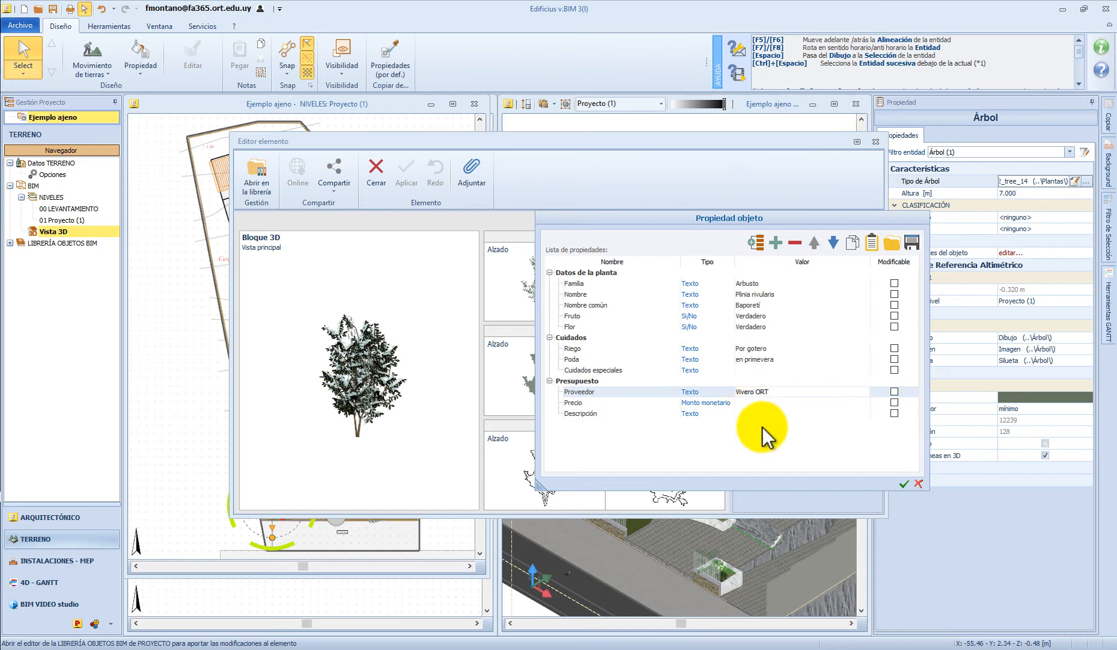
left_click(776, 402)
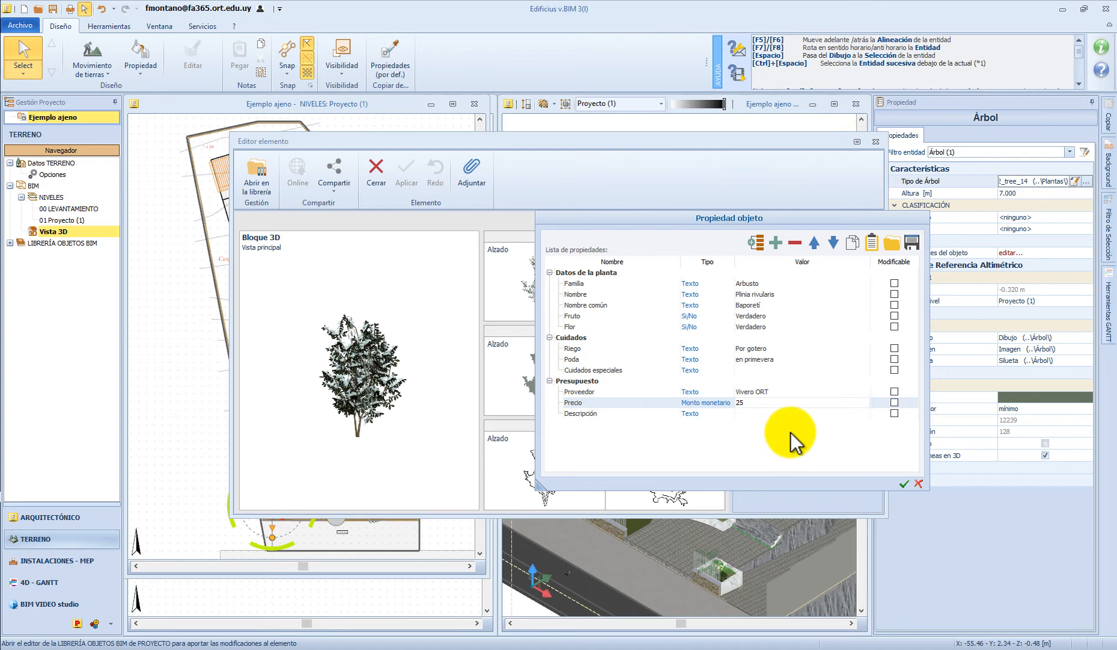
Leave Descripción without a value and mark both Cuidados especiales and Descripción as modifiable.
left_click(756, 413)
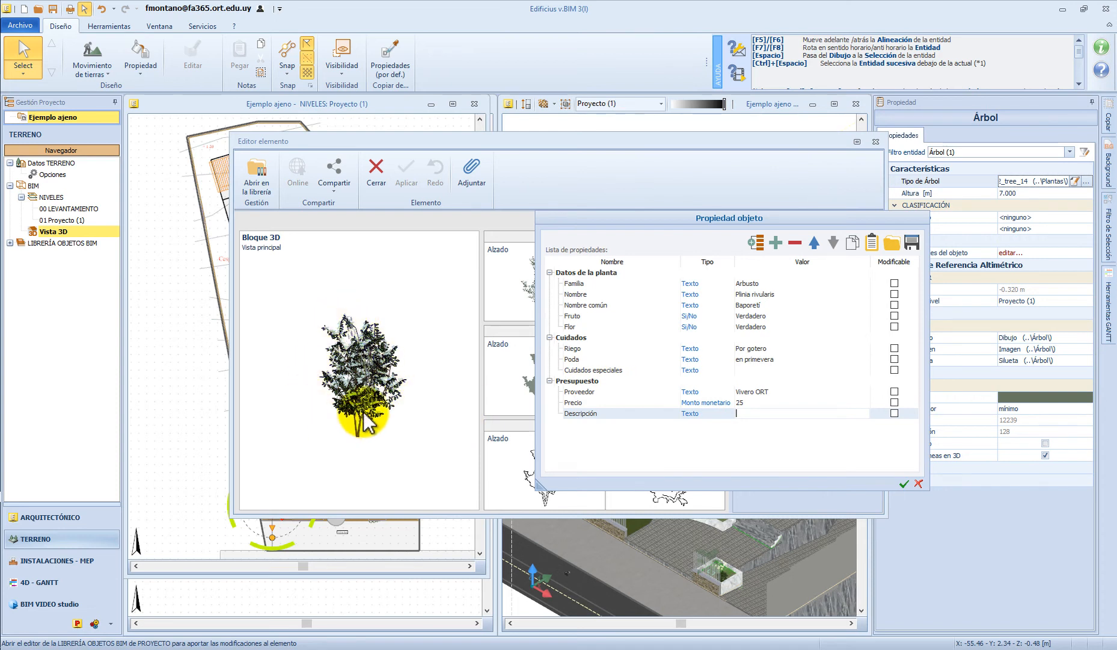
left_click(895, 370)
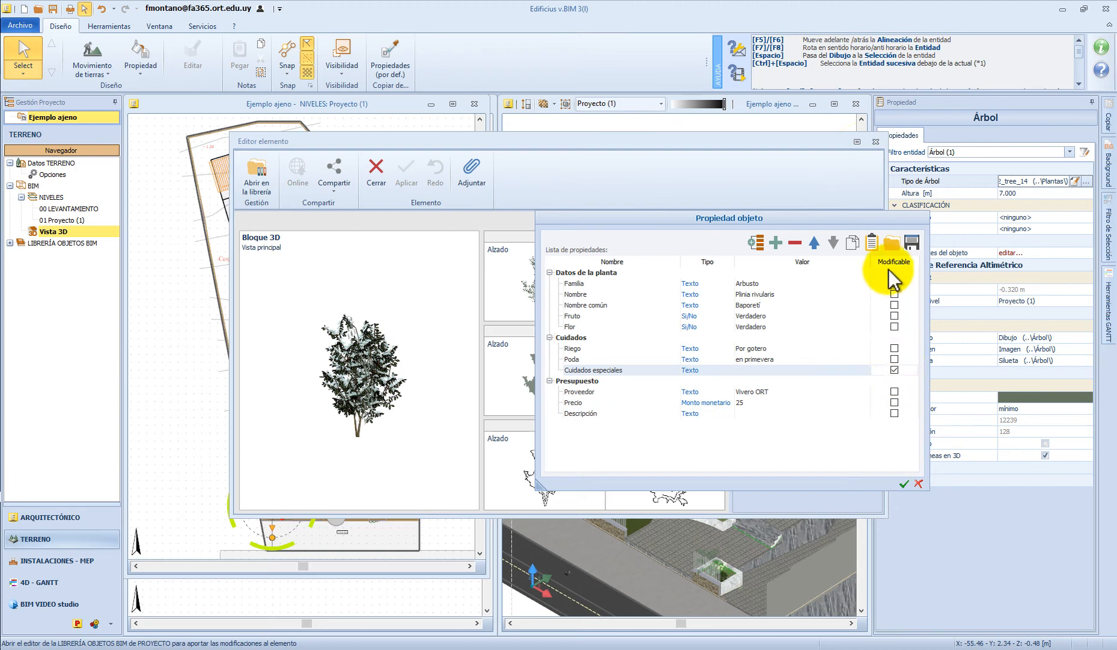
left_click(894, 414)
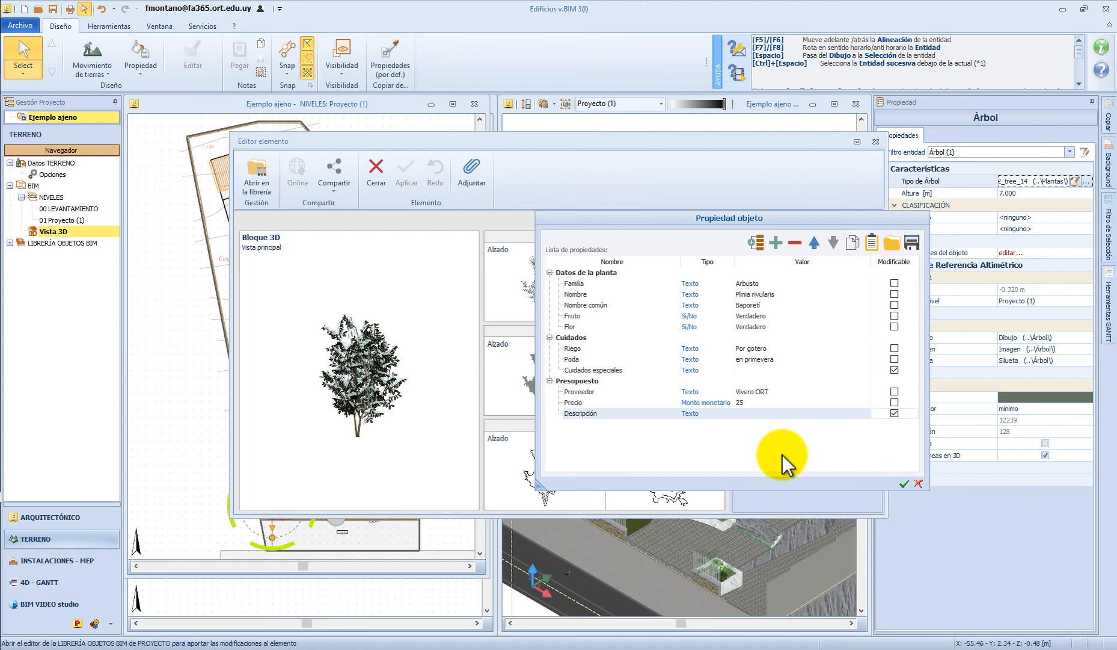
Save the full property list as an Excel file named Propiedades de árboles in folder 12.
left_click(912, 242)
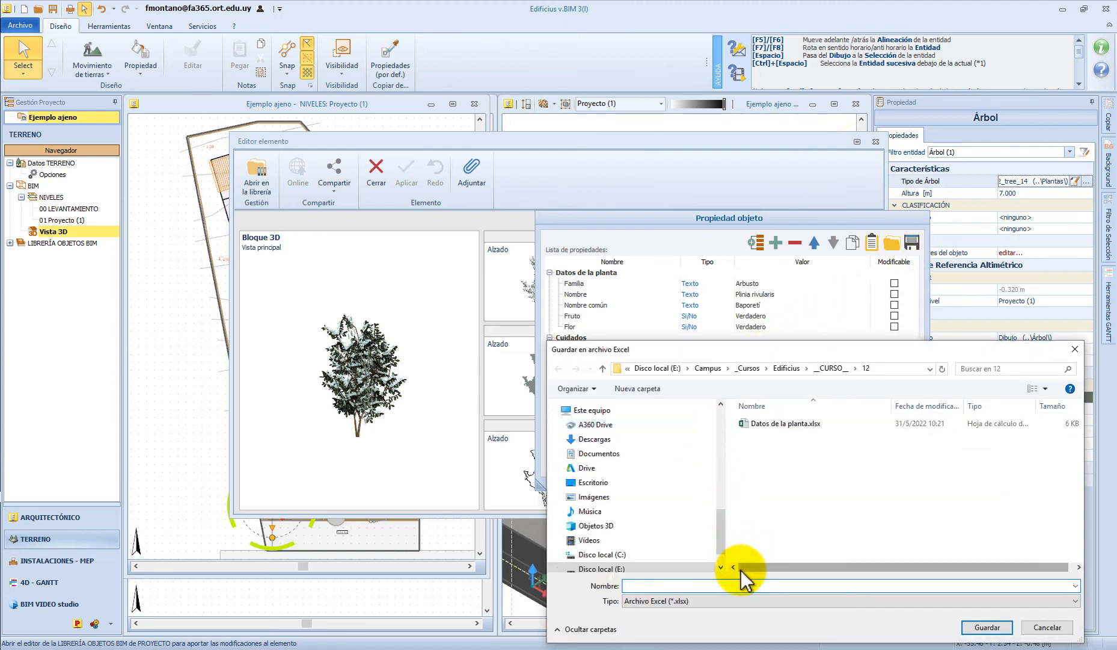
type("P")
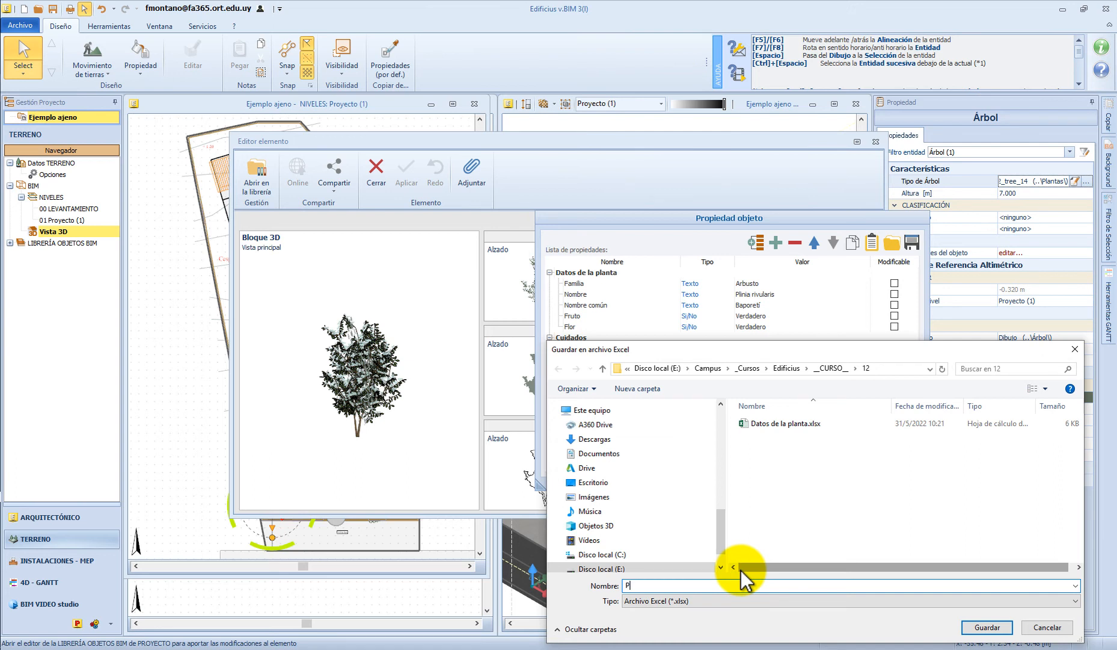
type("ropiedades de árboles")
left_click(987, 627)
Accept the property list, apply the changes to the library tree element and close the element editor.
left_click(903, 484)
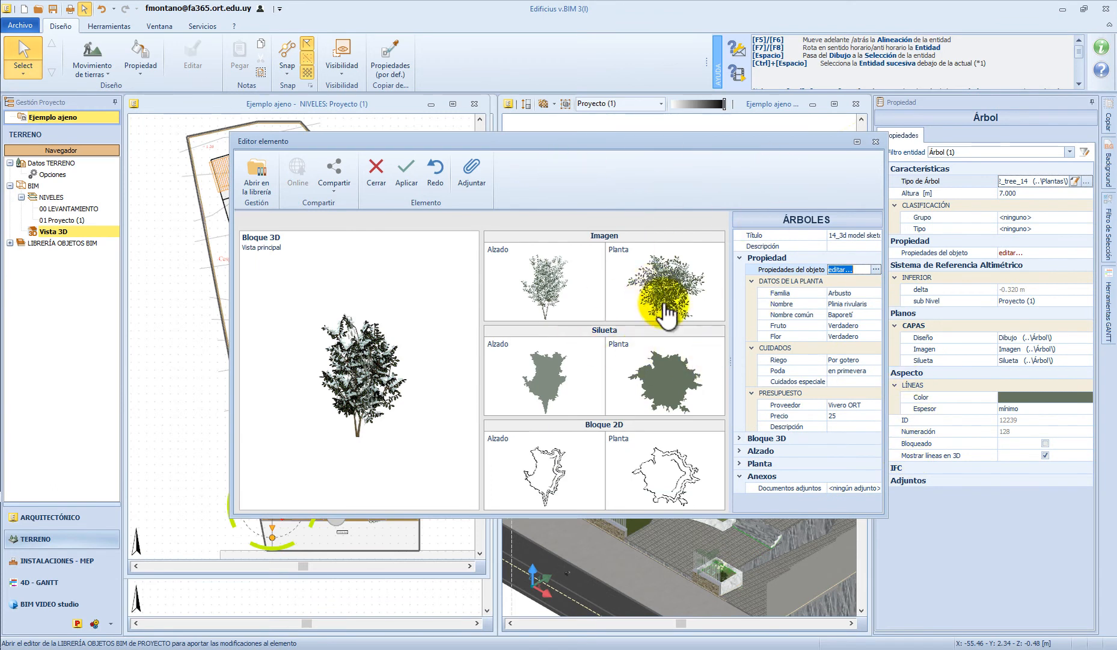
left_click(406, 173)
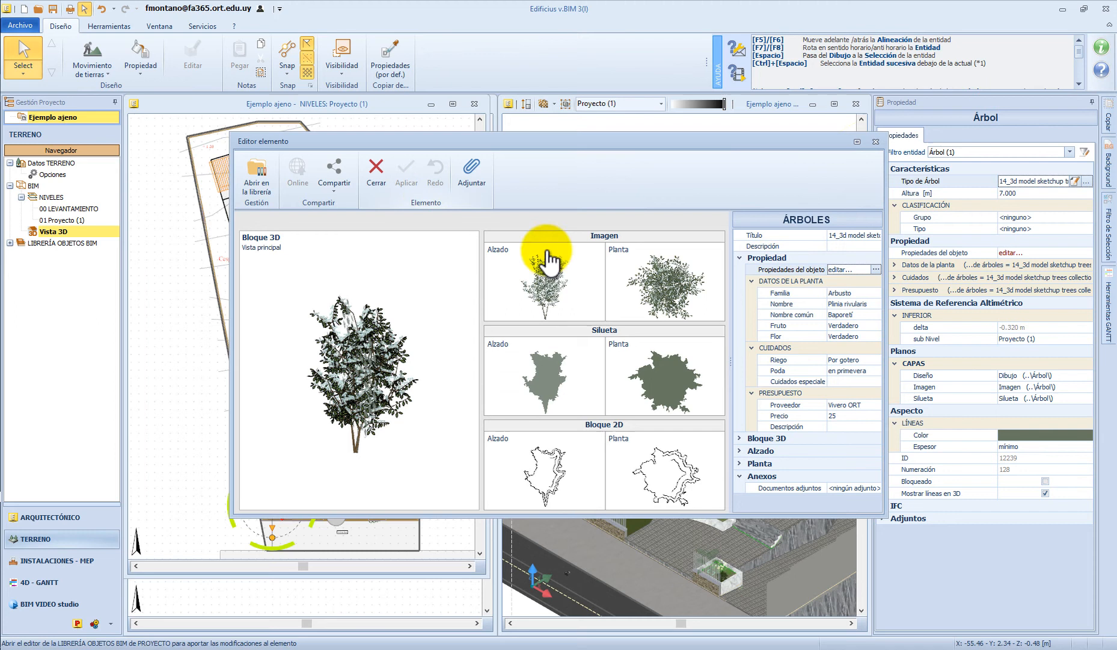
left_click(875, 141)
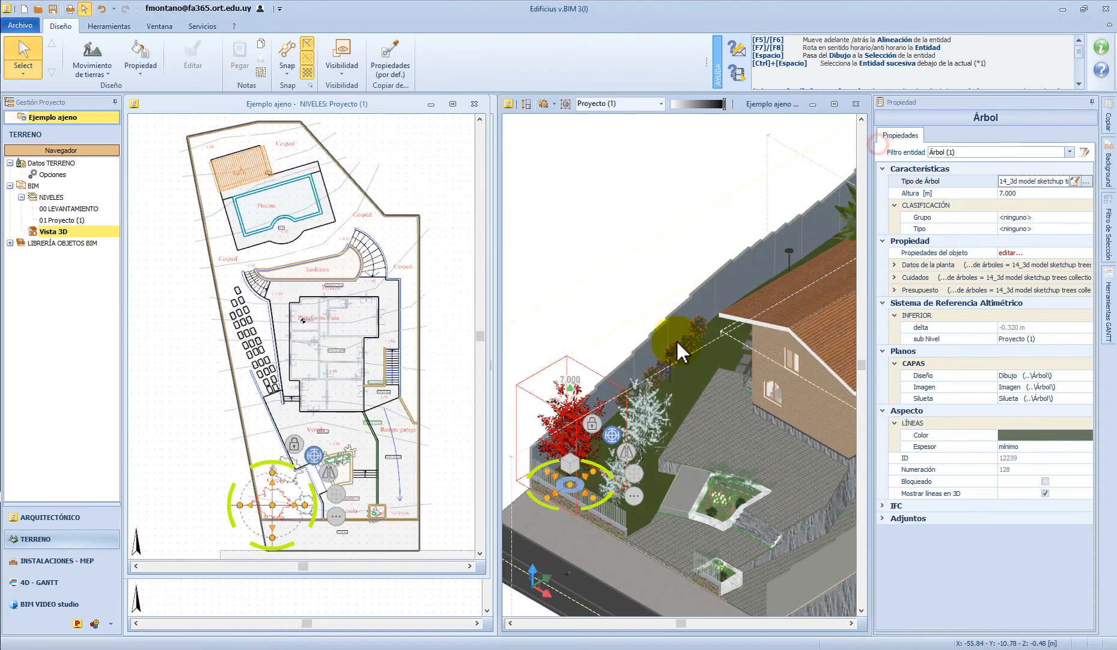
Examine another tree's object properties from the 3D view, trying the value cells of Cuidados especiales and Descripción, and accept without entering values.
left_click(614, 269)
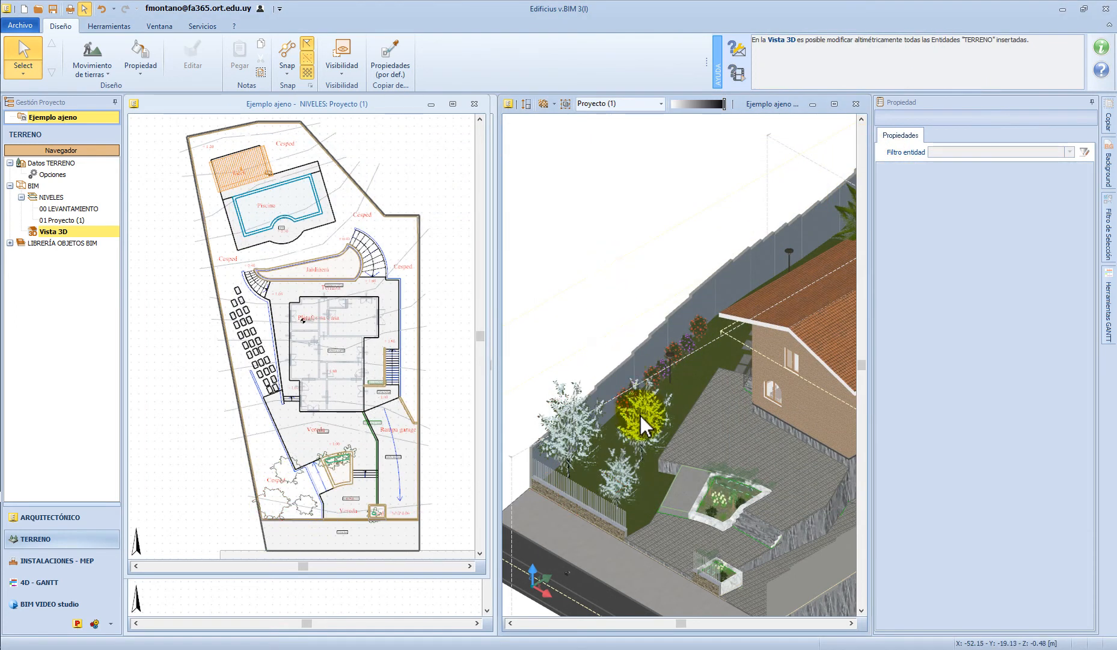
left_click(641, 429)
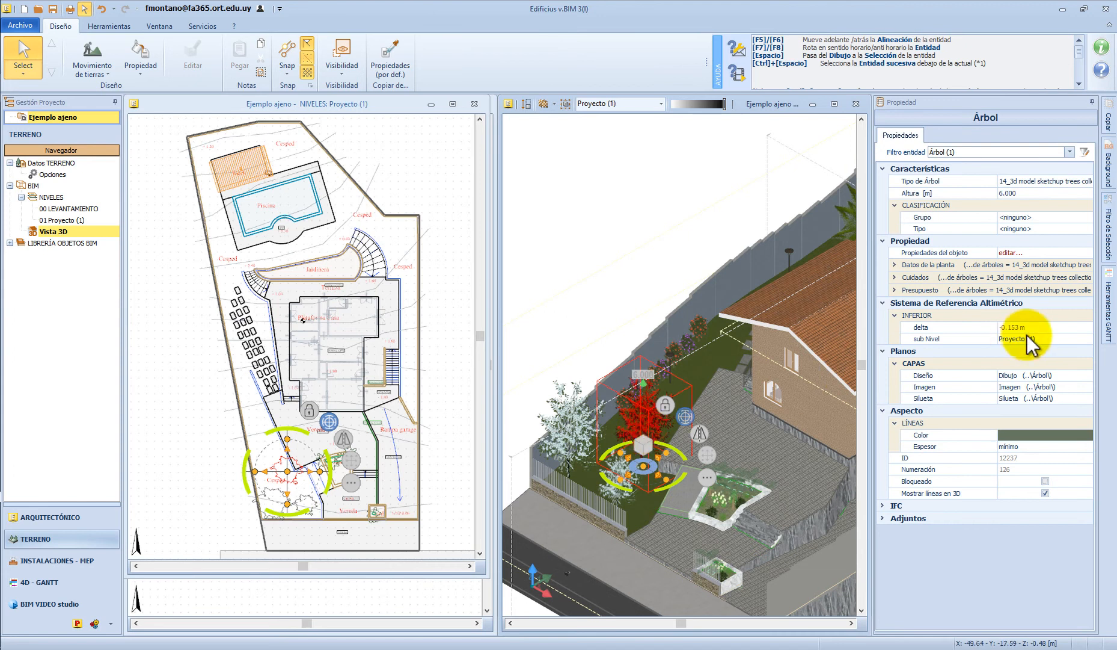
left_click(1056, 252)
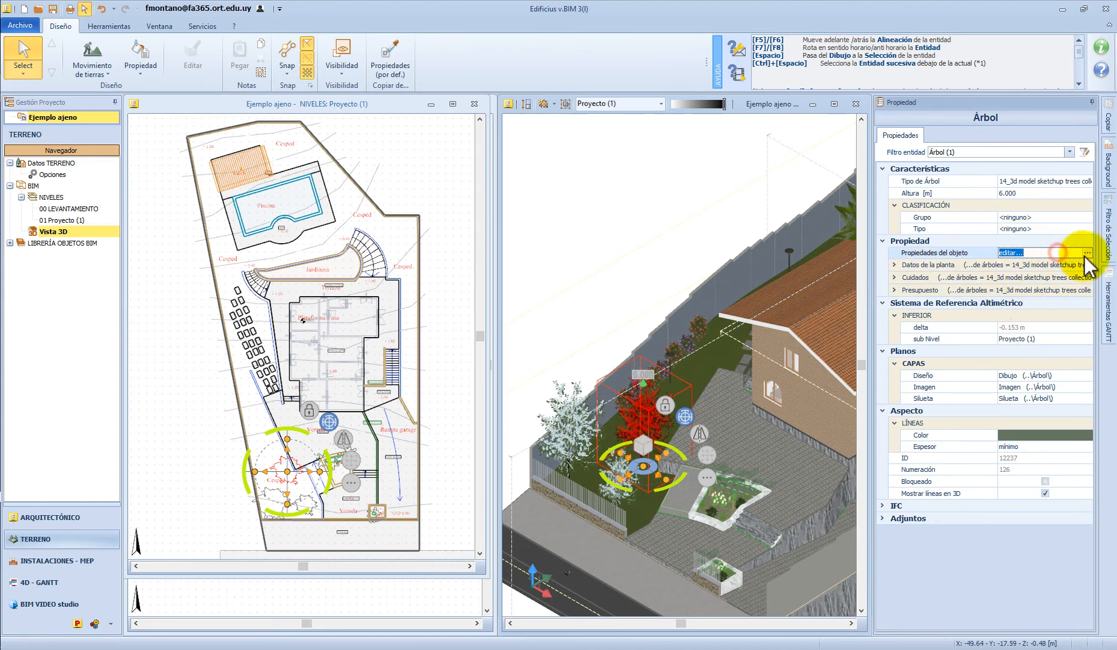
left_click(1087, 253)
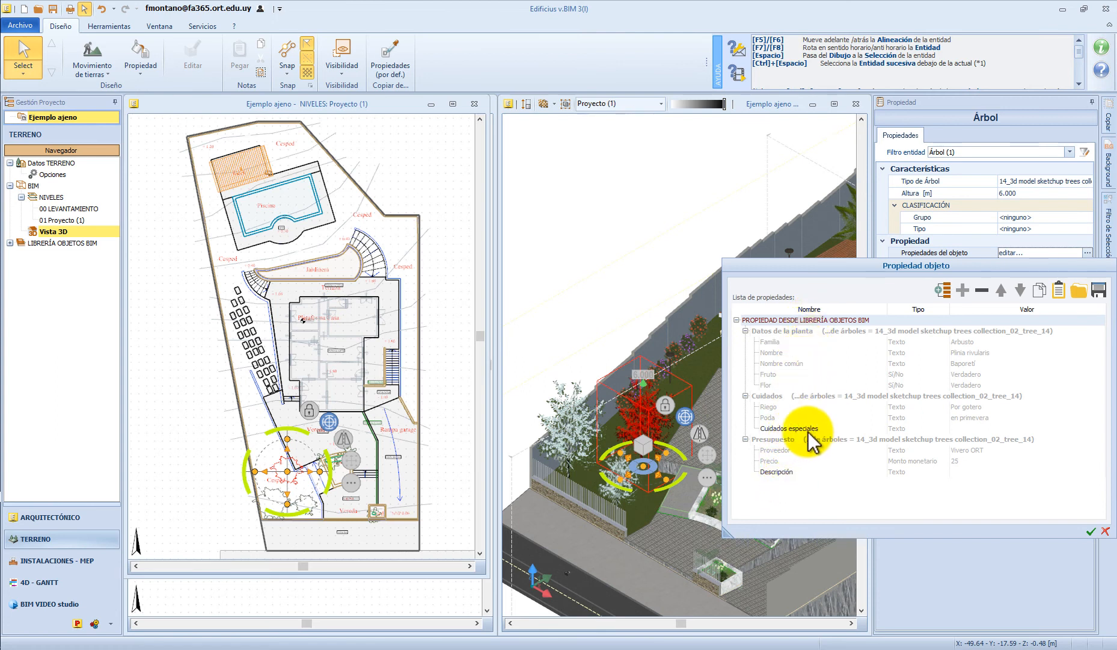
left_click(781, 428)
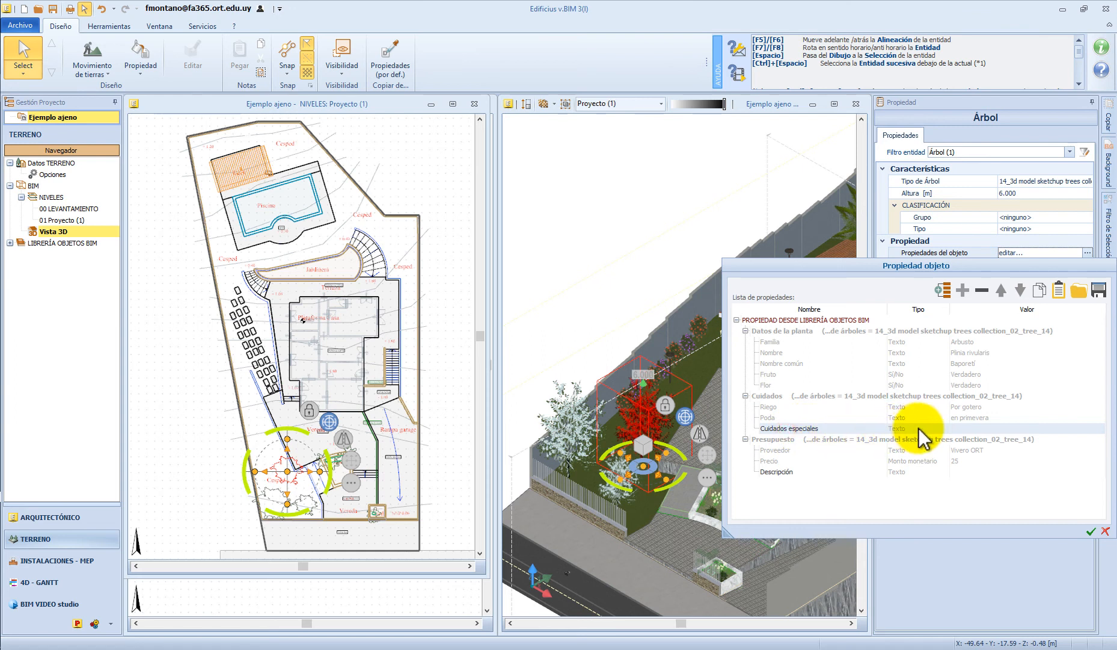
left_click(951, 429)
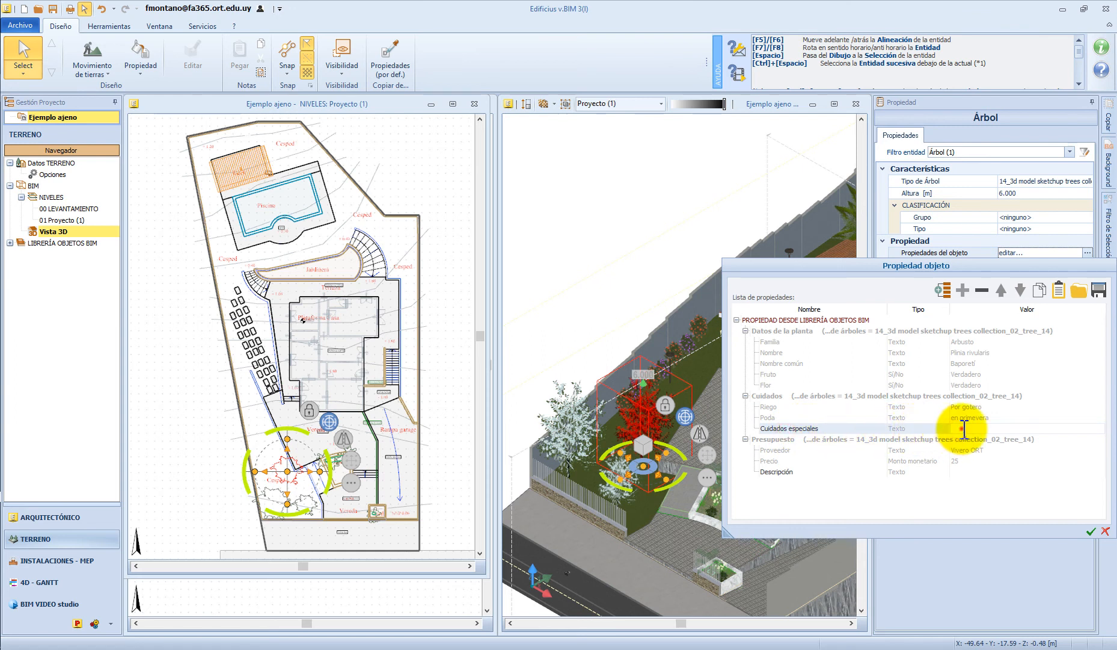
left_click(956, 471)
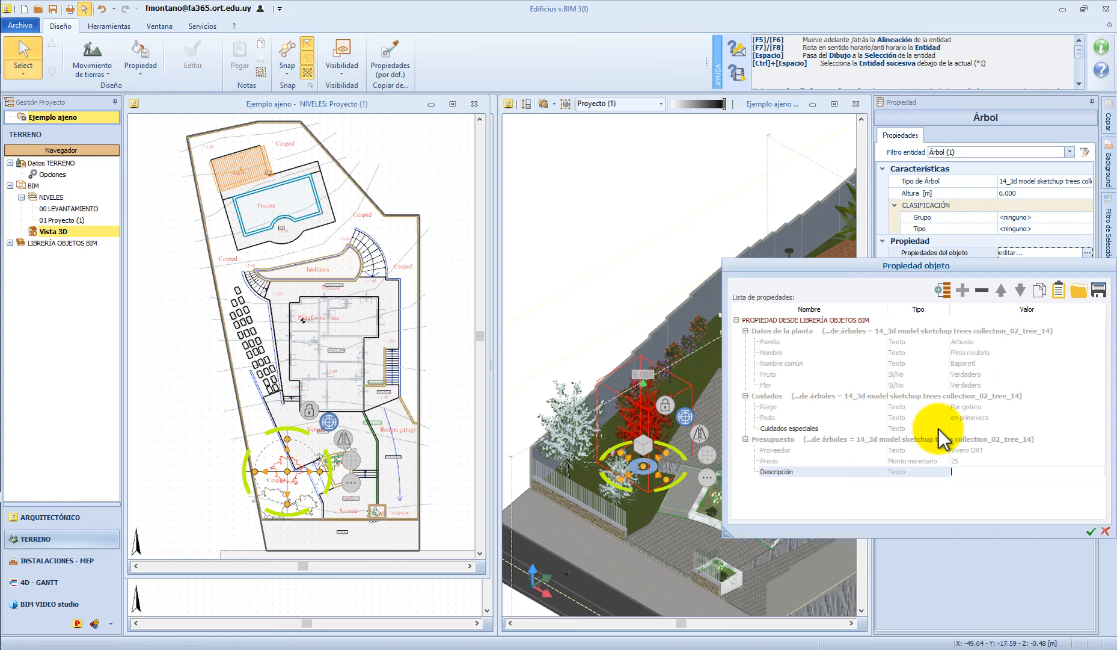
left_click(1091, 531)
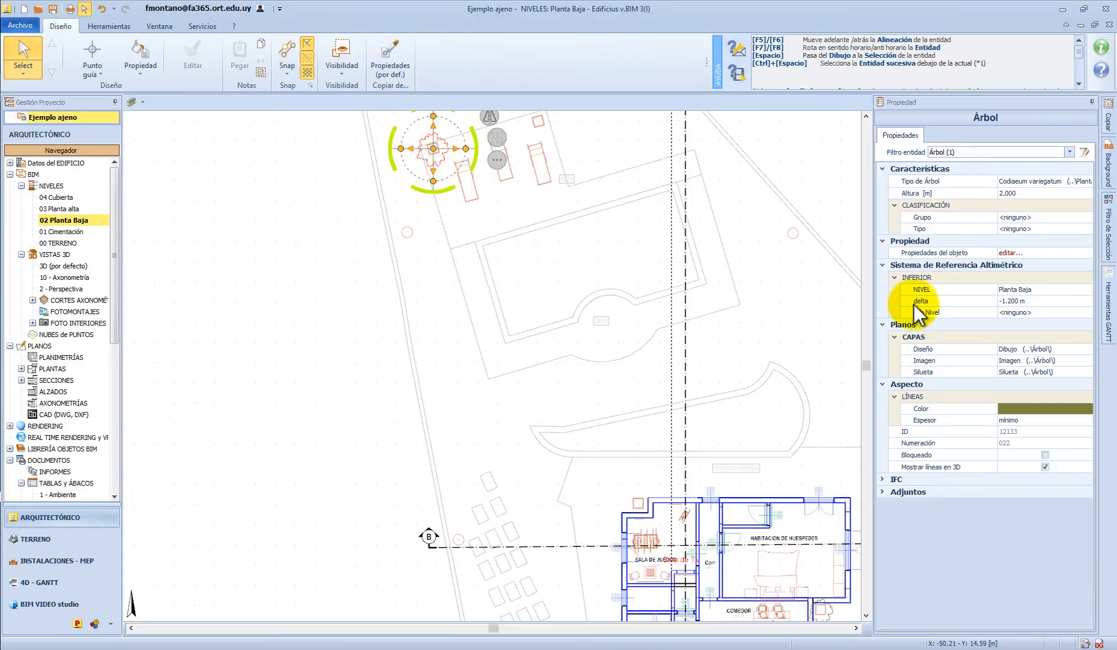
Check the object properties of the Codiaeum variegatum plant selected on the Planta Baja level.
left_click(1033, 251)
left_click(1088, 252)
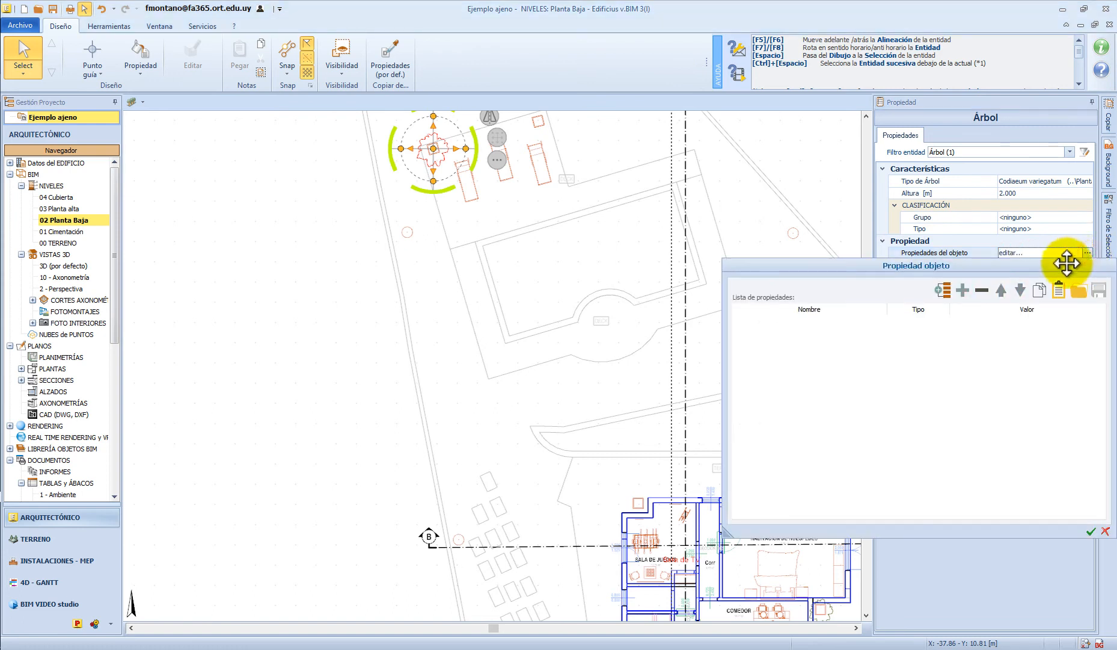
left_click(1107, 531)
Edit the library element of the Codiaeum variegatum tree type and load its object properties from Propiedades de árboles.xlsx.
left_click(1089, 182)
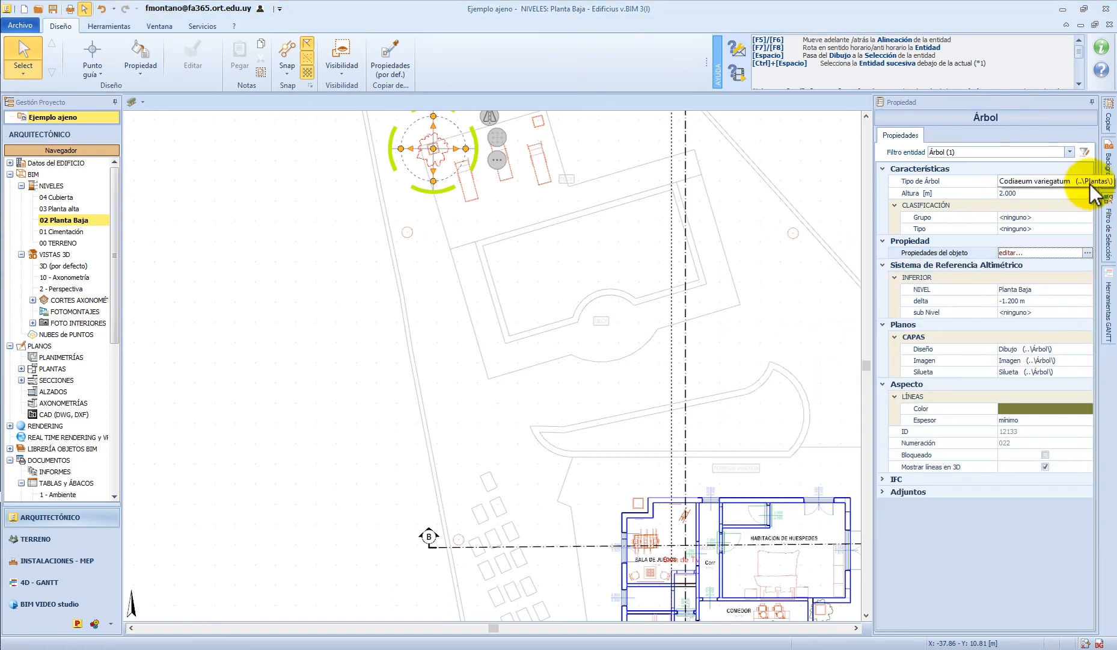
left_click(1073, 185)
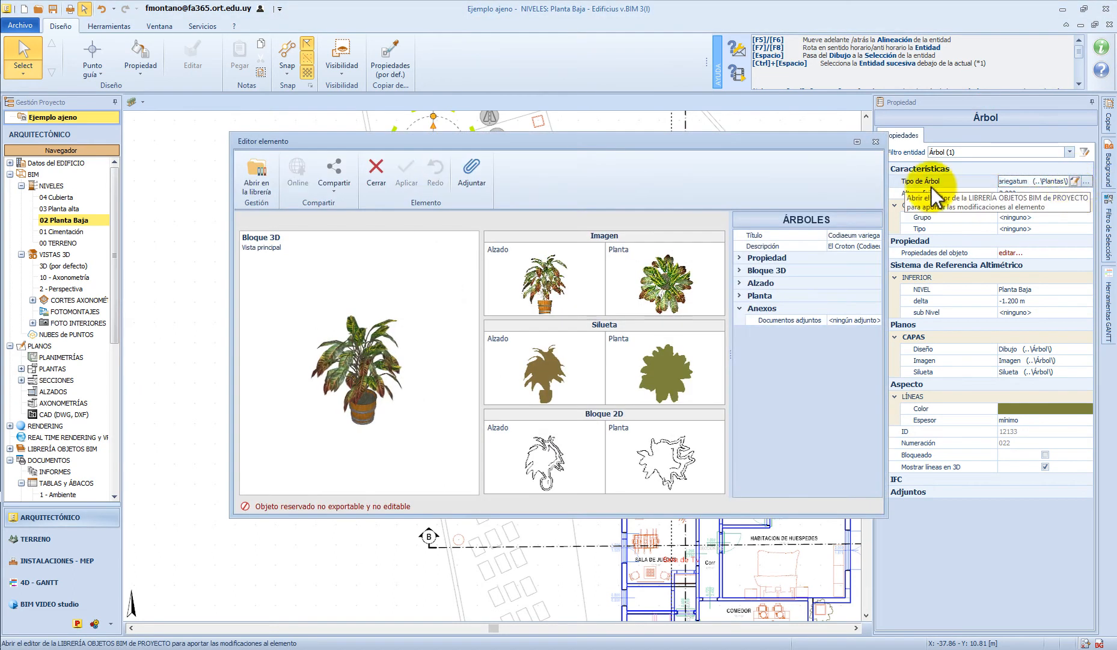
left_click(744, 259)
left_click(861, 269)
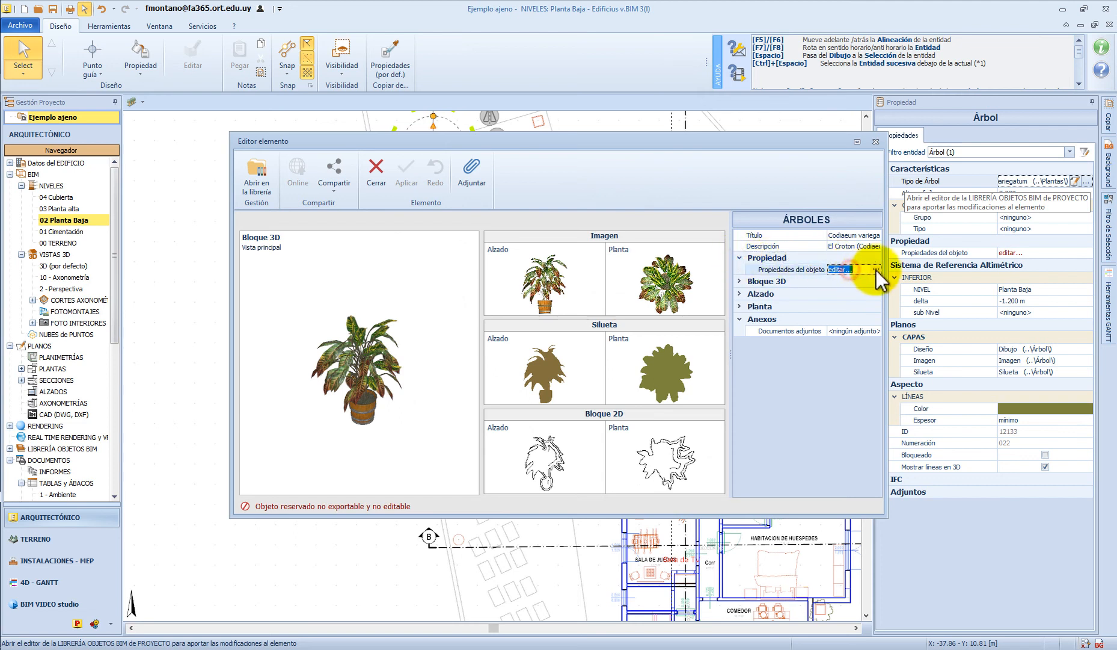
left_click(877, 269)
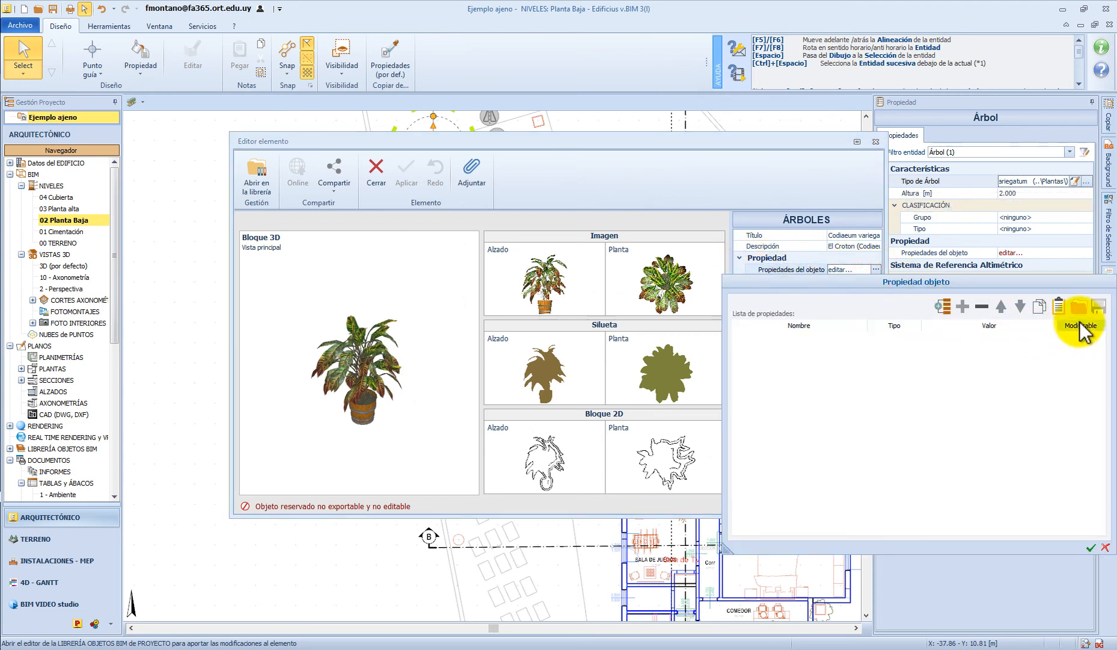
left_click(1077, 307)
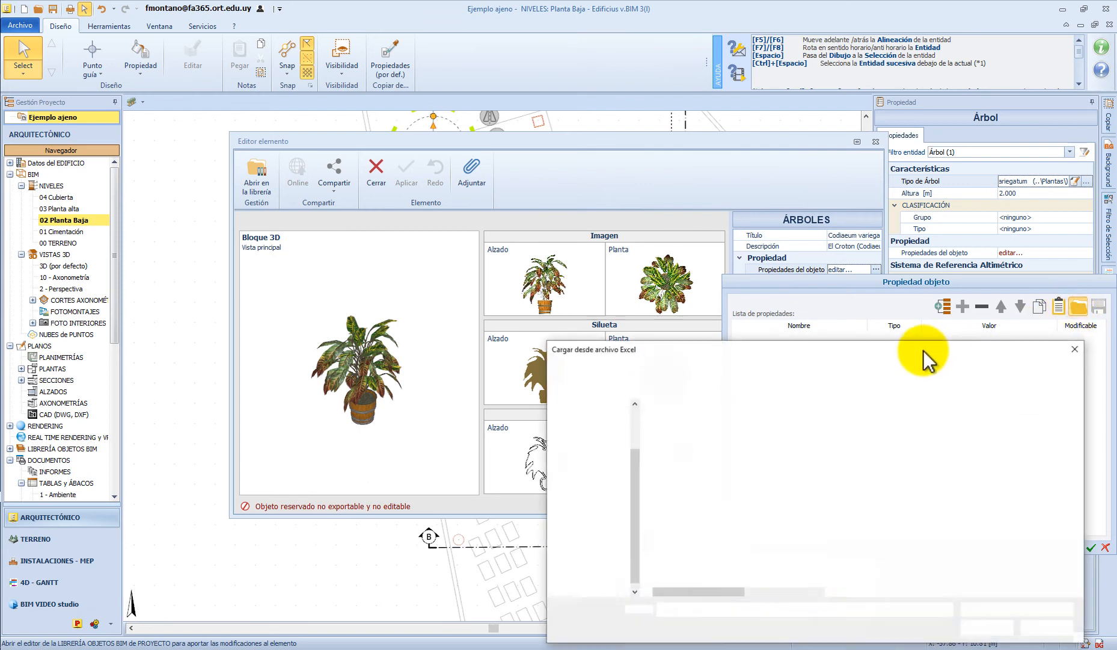
left_click(693, 435)
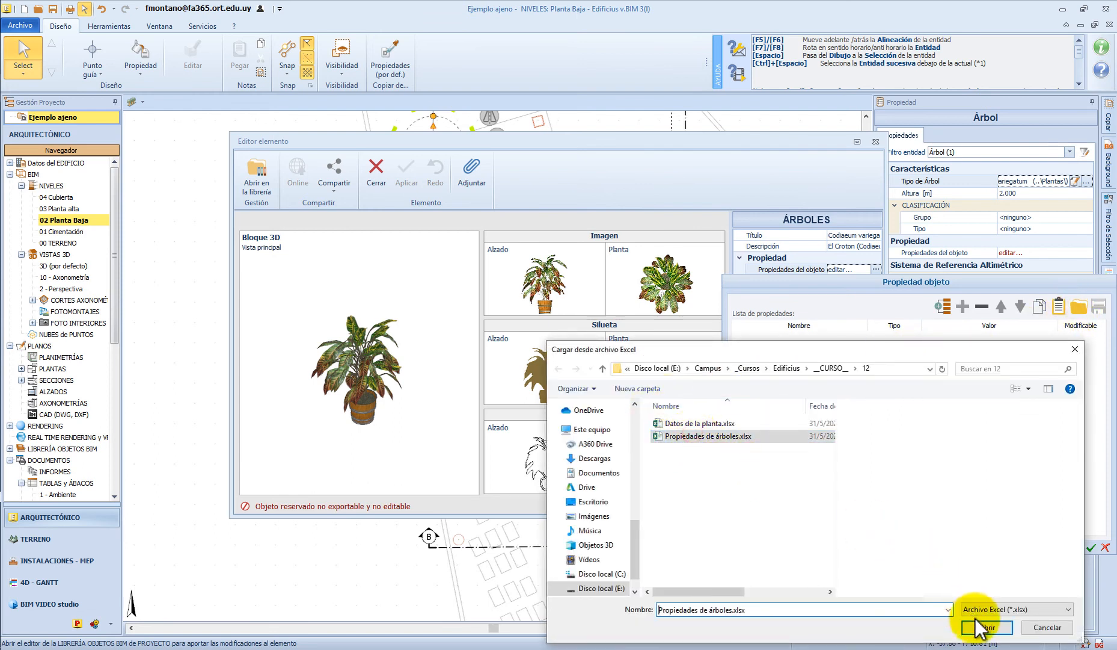
left_click(988, 627)
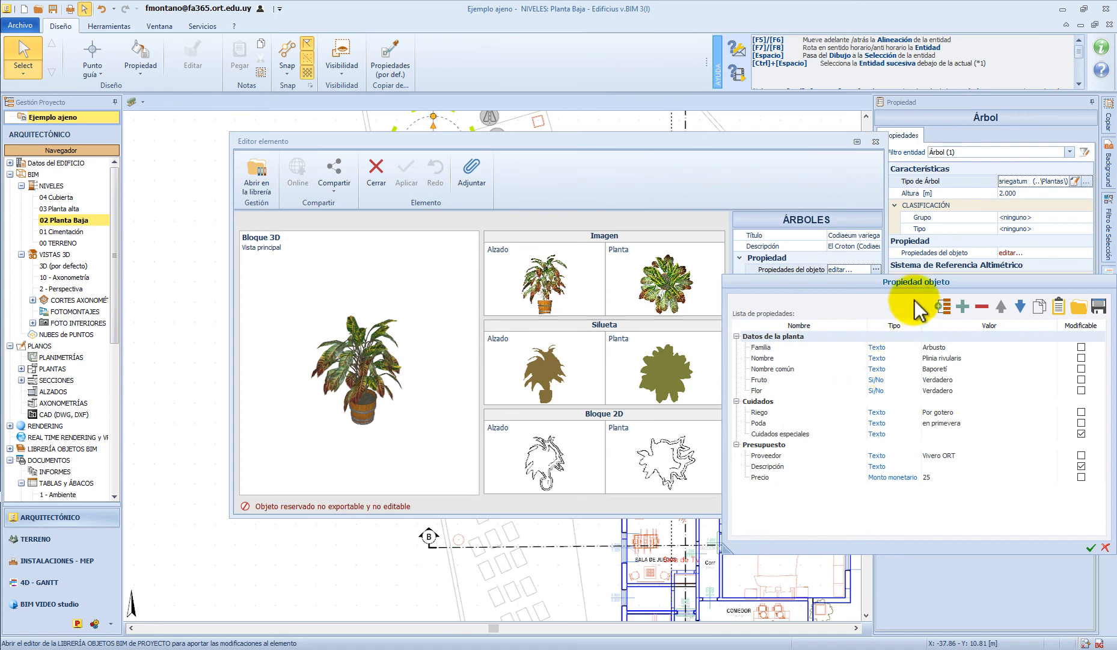
Set Familia Planta, Nombre Alocasia, Nombre común Oreja de elefante, Fruto and Flor Falso, Riego Regar semanalmente, Poda No and Precio 12; apply to the element.
left_click_drag(918, 280, 849, 198)
left_click(872, 265)
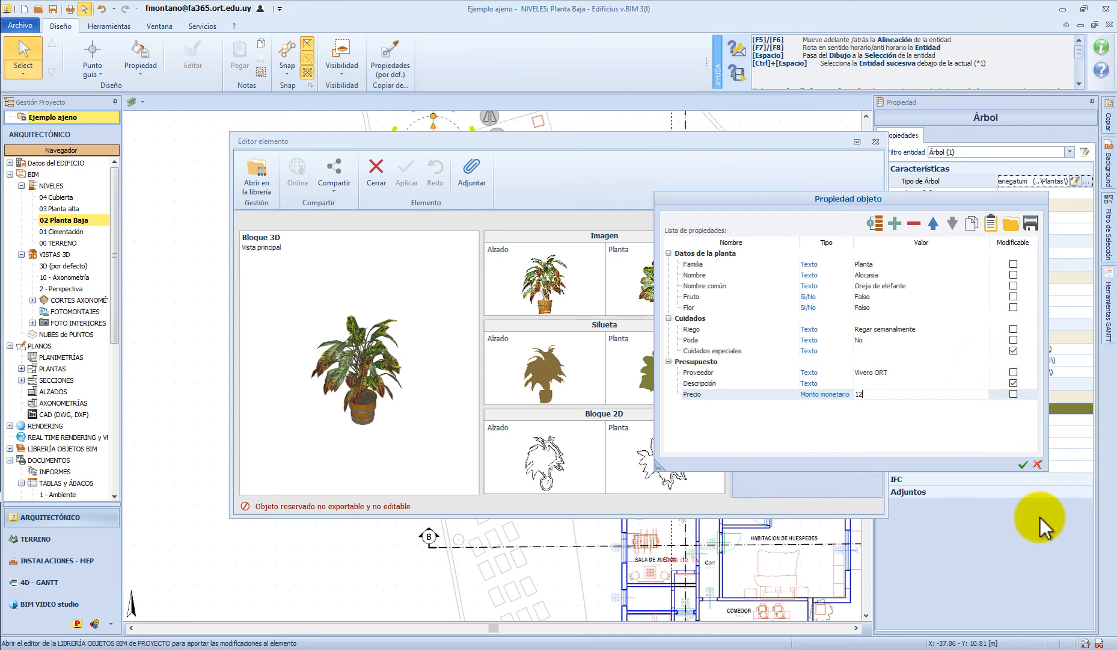
left_click(1024, 463)
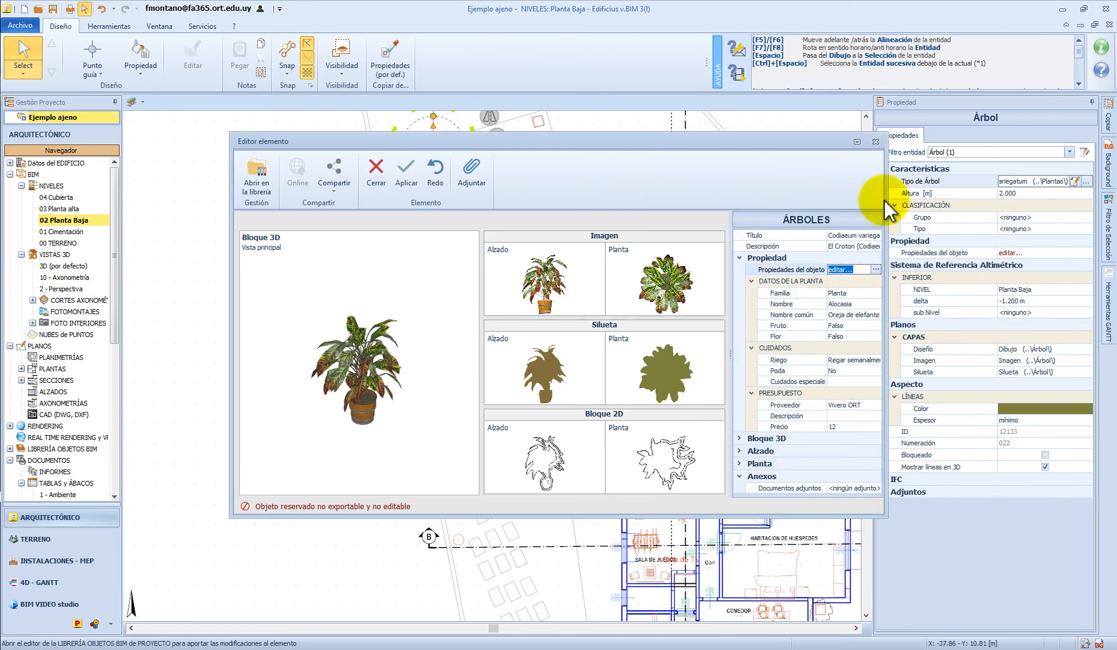
left_click(406, 174)
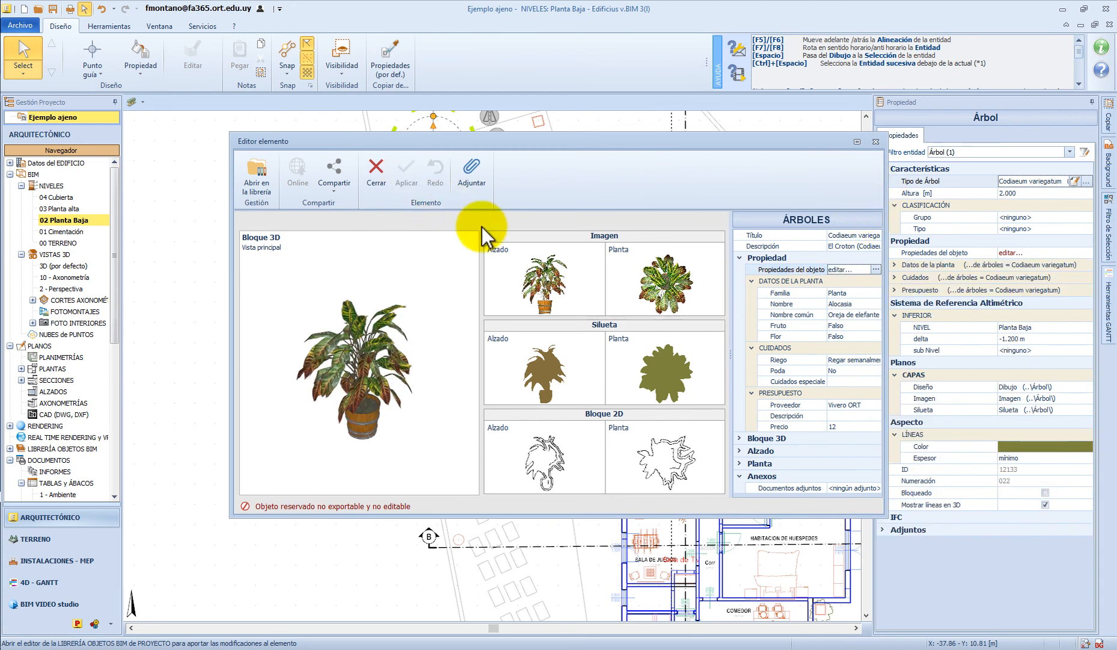
left_click(876, 141)
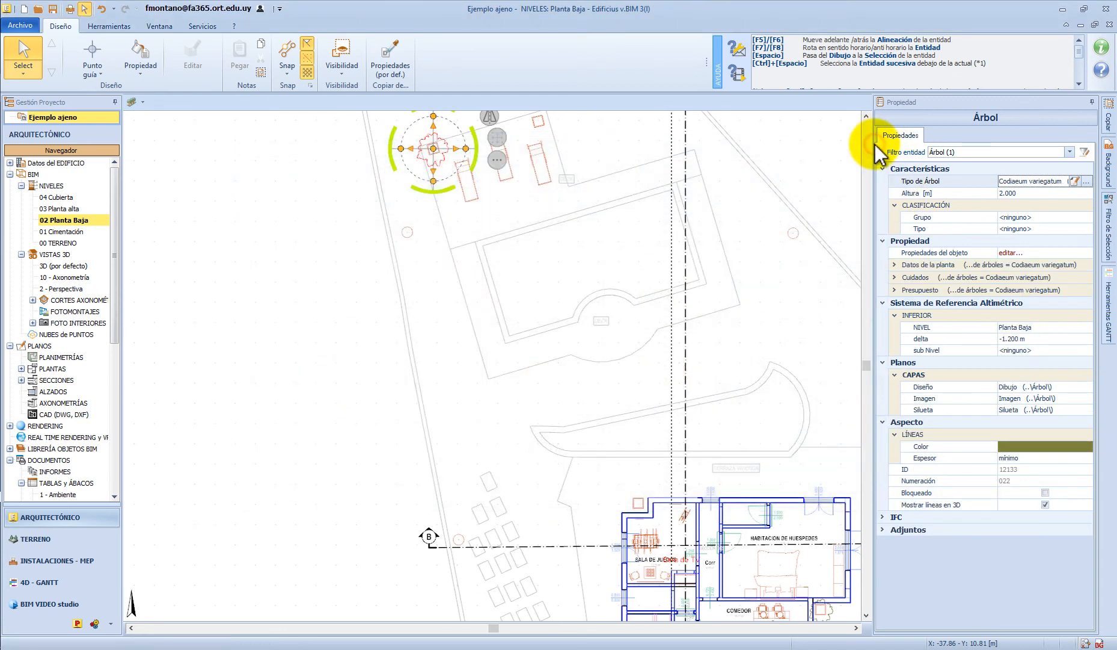
Examine the placed plant's object properties inherited from the library, checking Cuidados especiales and Descripción, and accept without entering values.
middle_click_drag(456, 235, 371, 369)
left_click(329, 298)
scroll(329, 298, "up", 2)
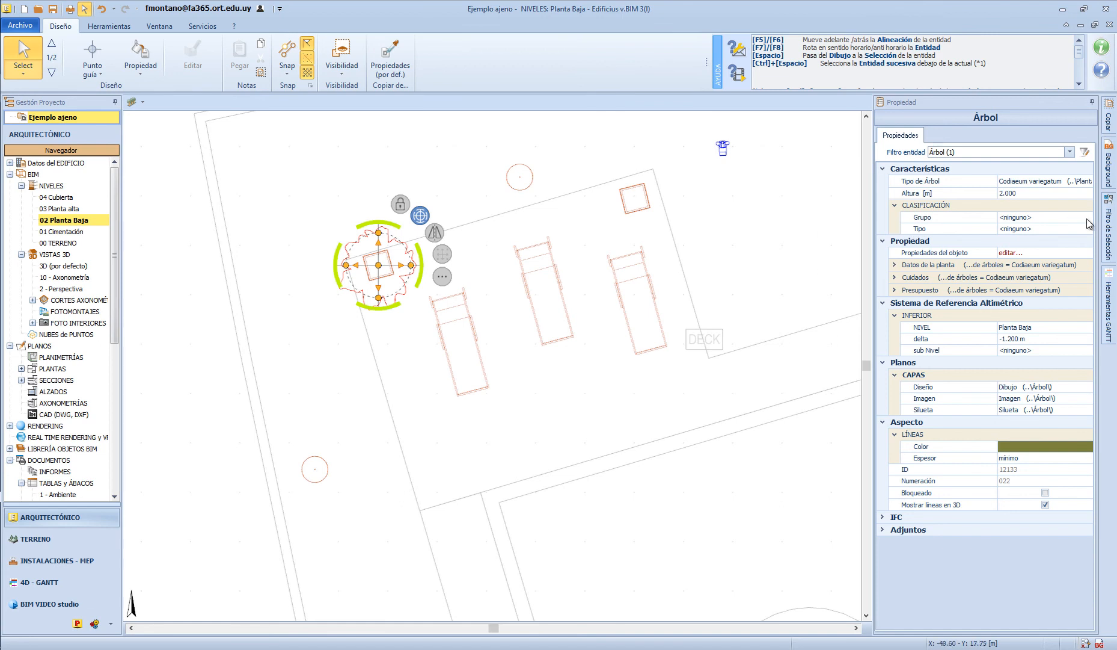
left_click(1067, 253)
left_click(1087, 253)
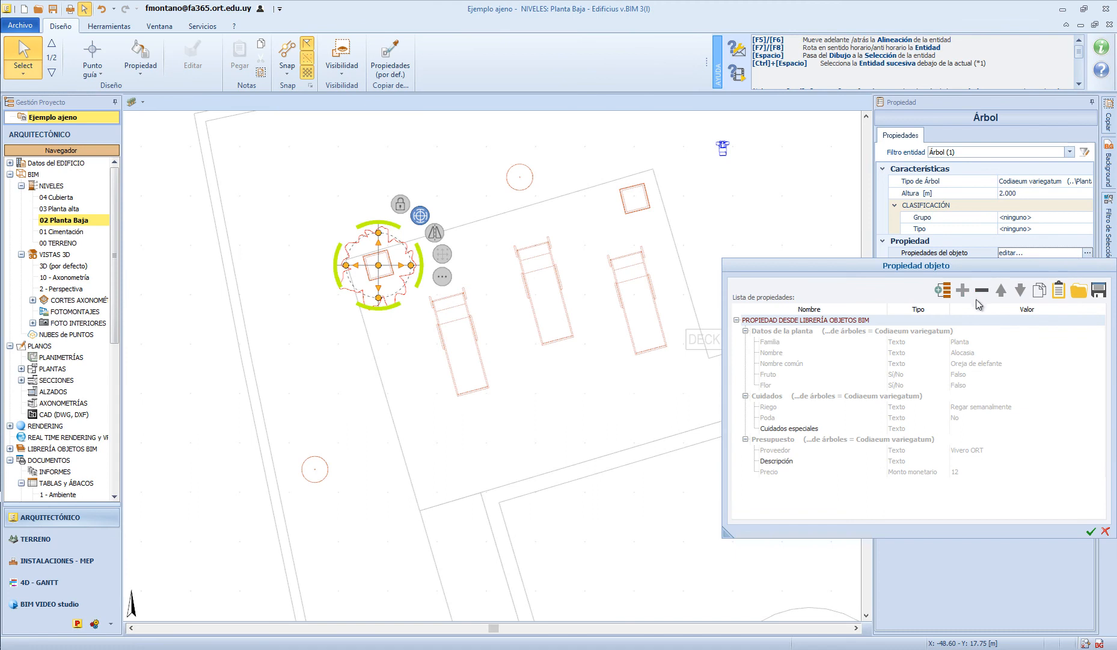
left_click(777, 429)
left_click(777, 462)
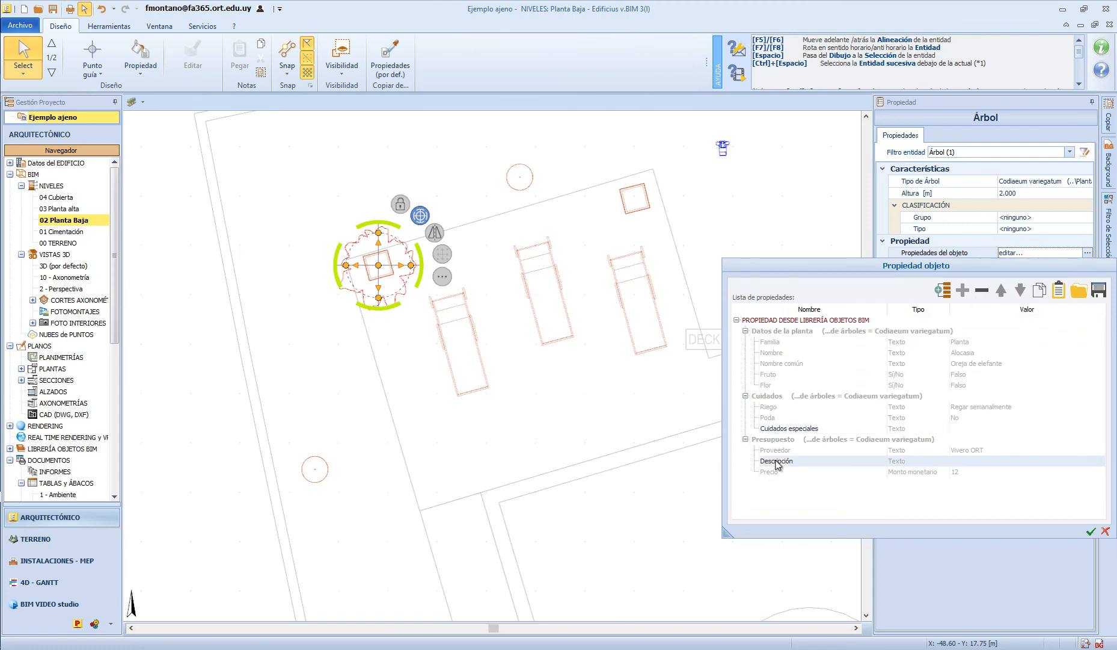
left_click(1091, 530)
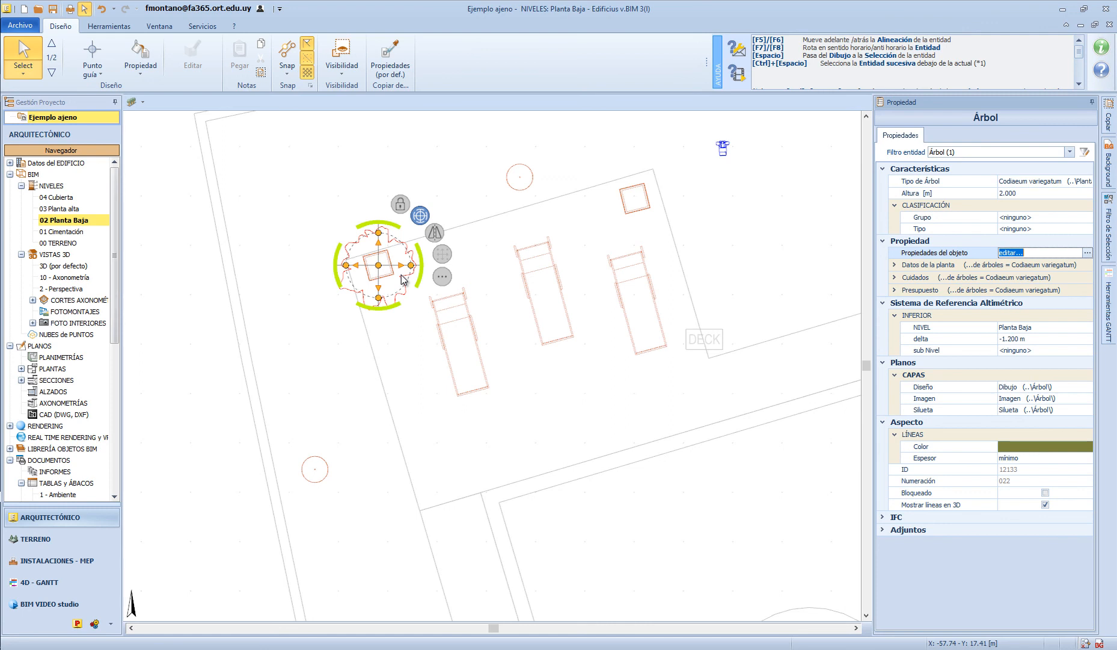
Classify the selected Codiaeum variegatum plant with Grupo Acond esp ext and Tipo Piscina, and deselect it.
left_click(1055, 220)
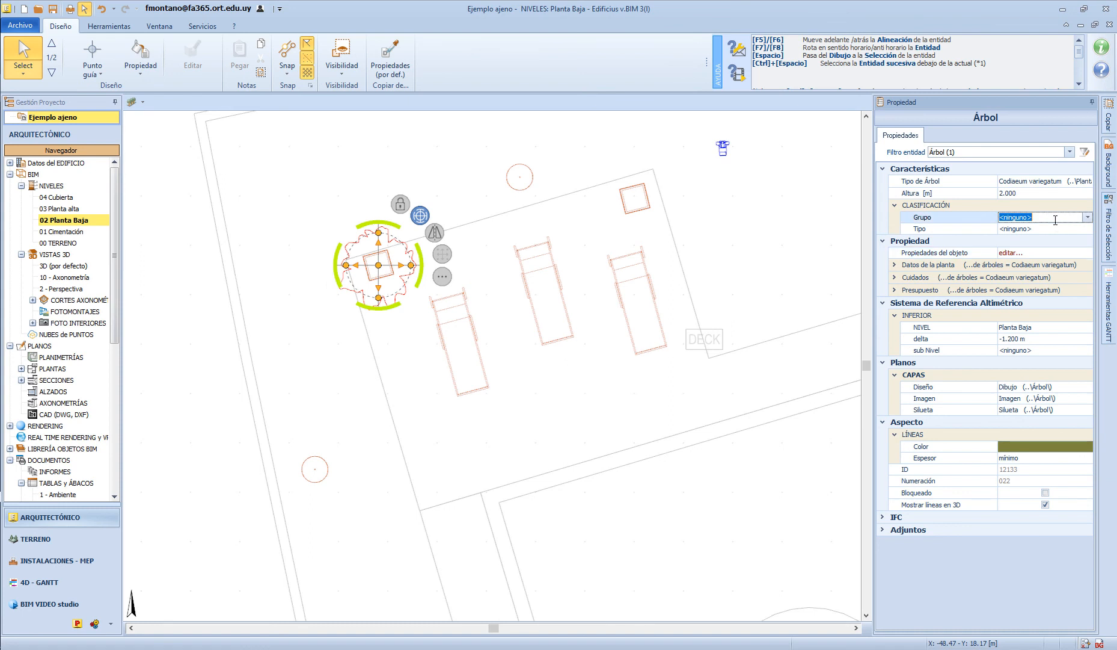
type("Acond")
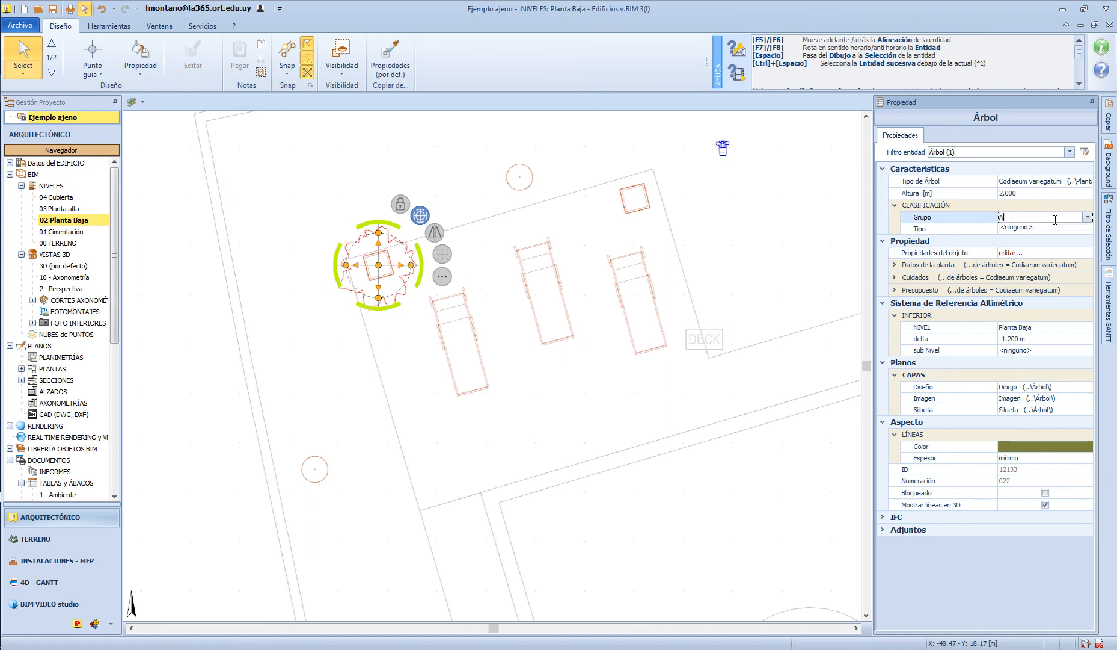
type(". Esp e")
type("xt")
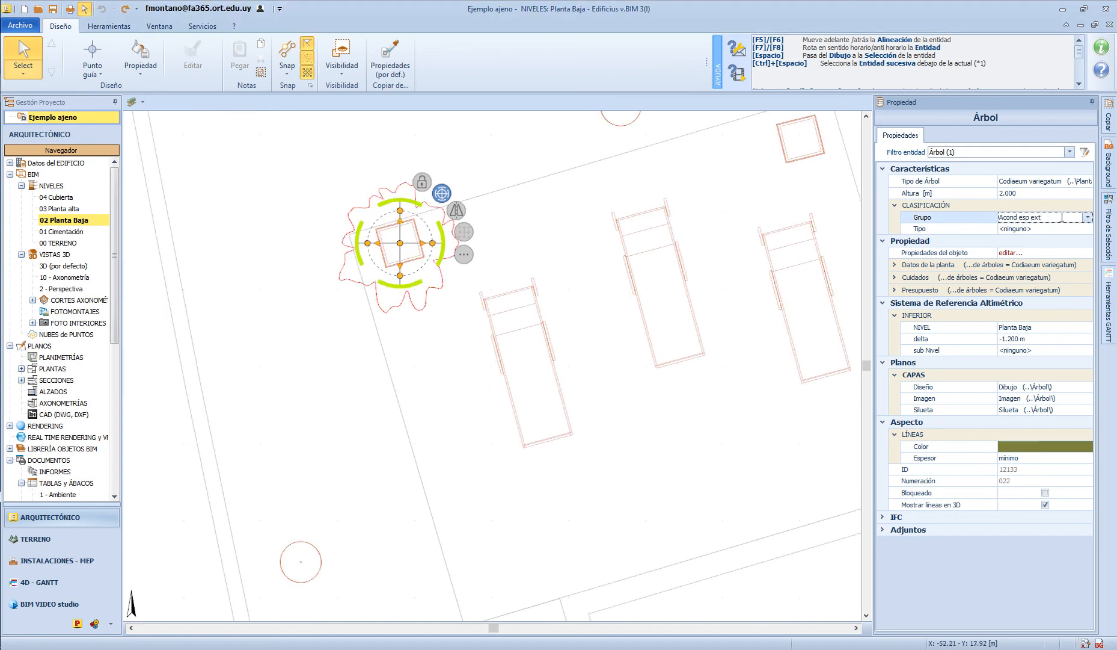
key("Return")
left_click(1032, 230)
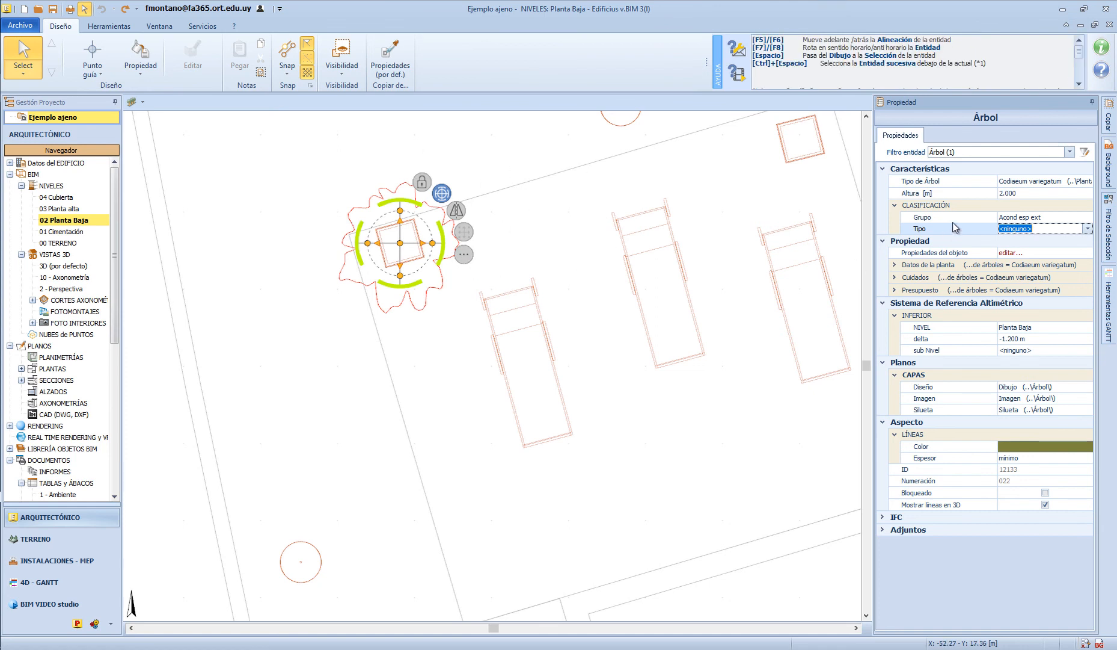
type("Piscina")
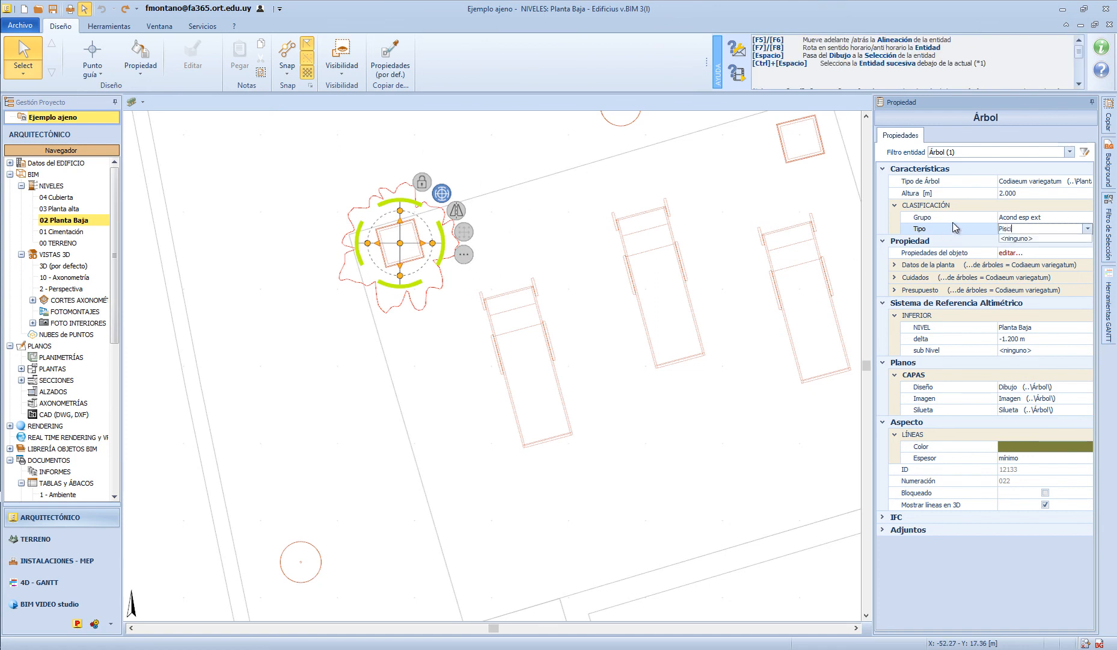
key("Return")
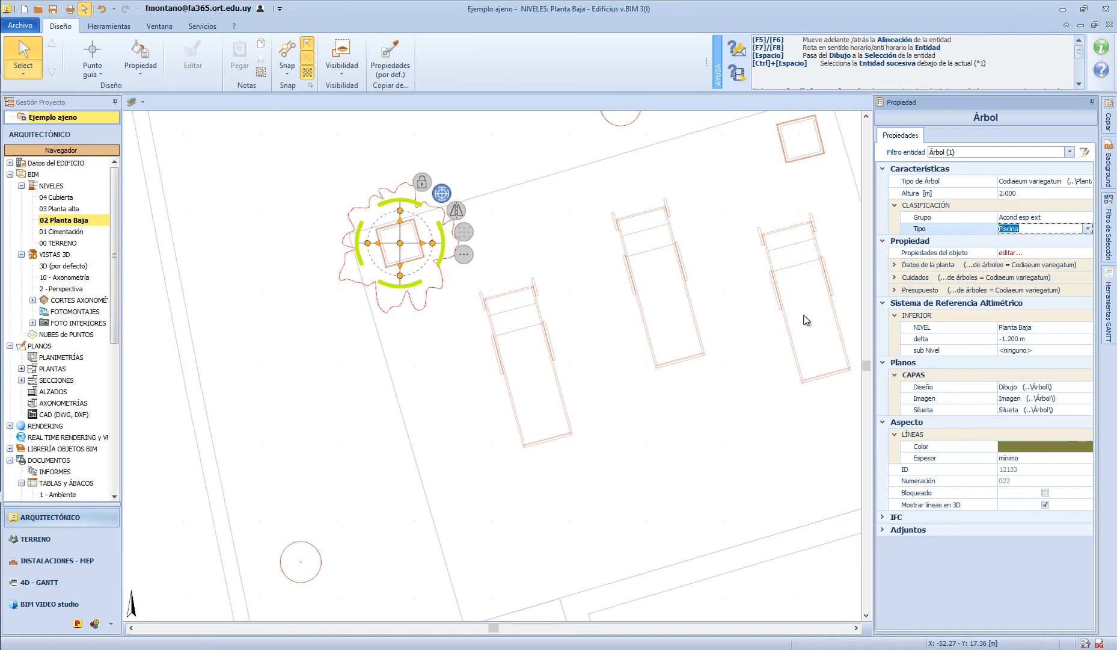
left_click(757, 356)
scroll(573, 314, "down", 4)
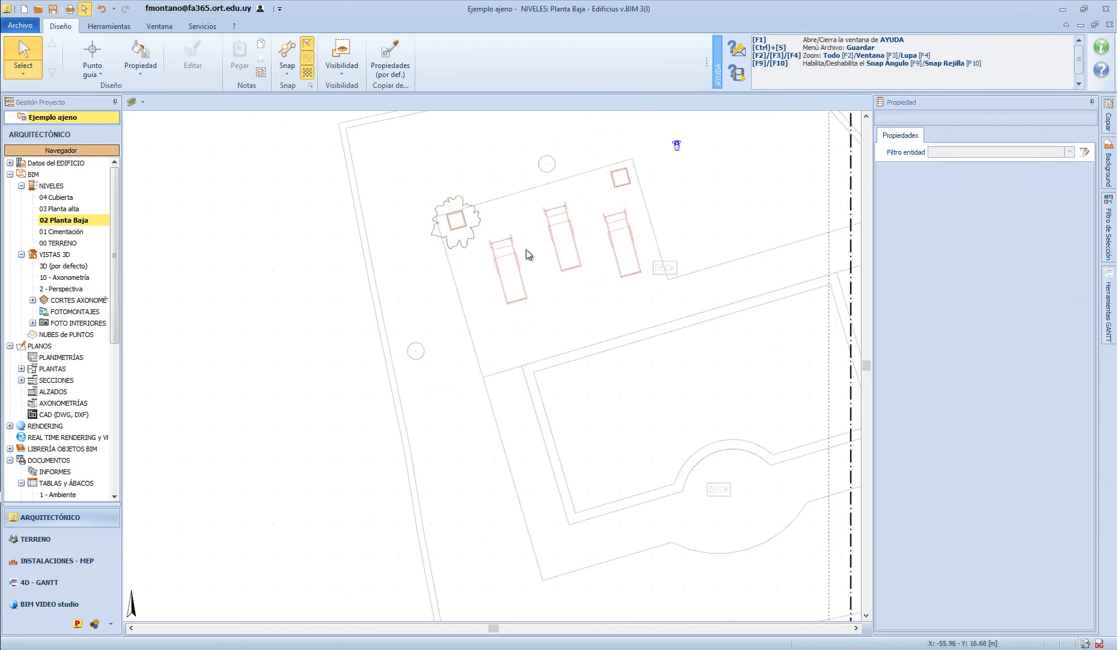
Switch to the terrain's Proyecto (1) level, select two trees in the Cesped area and set their Grupo to Acond esp ext.
left_click(82, 539)
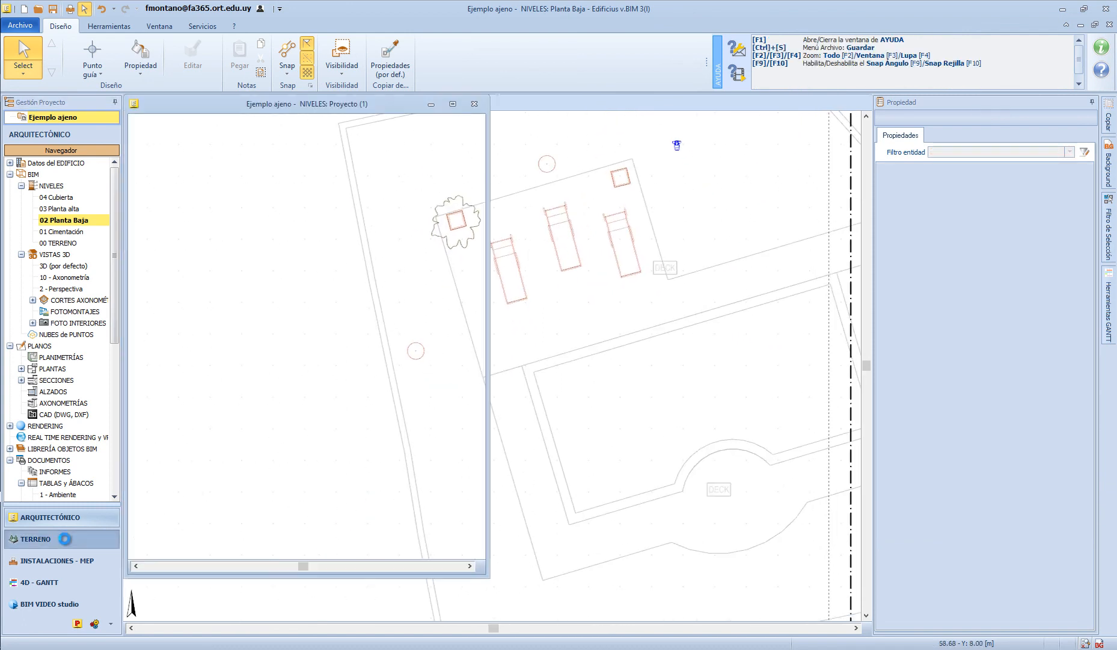
left_click(453, 104)
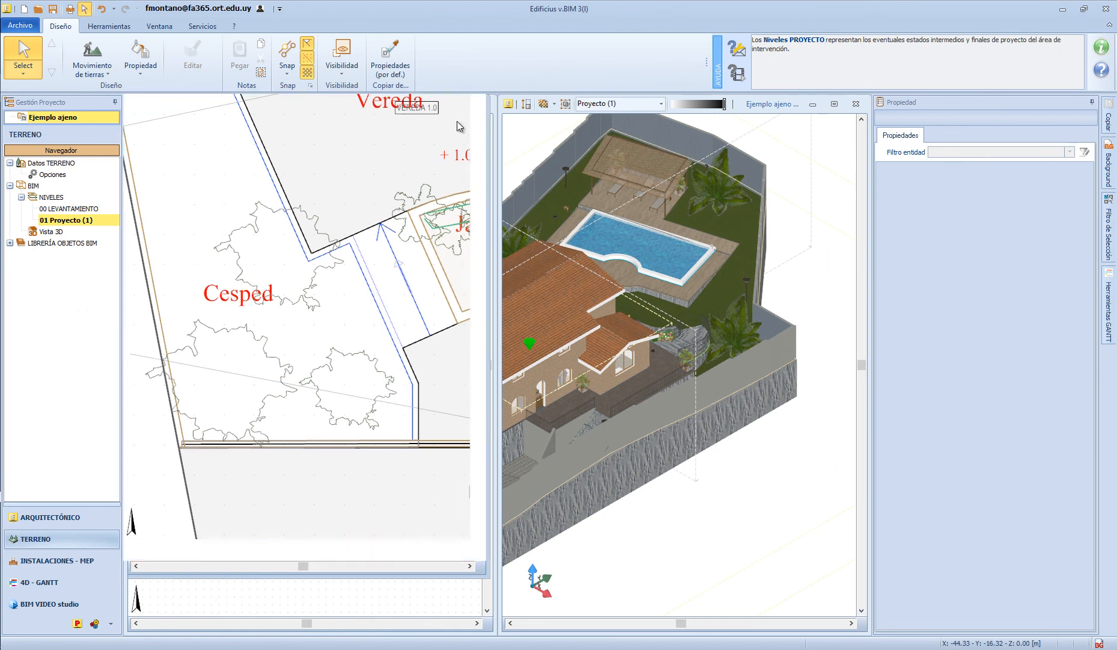
scroll(352, 354, "up", 2)
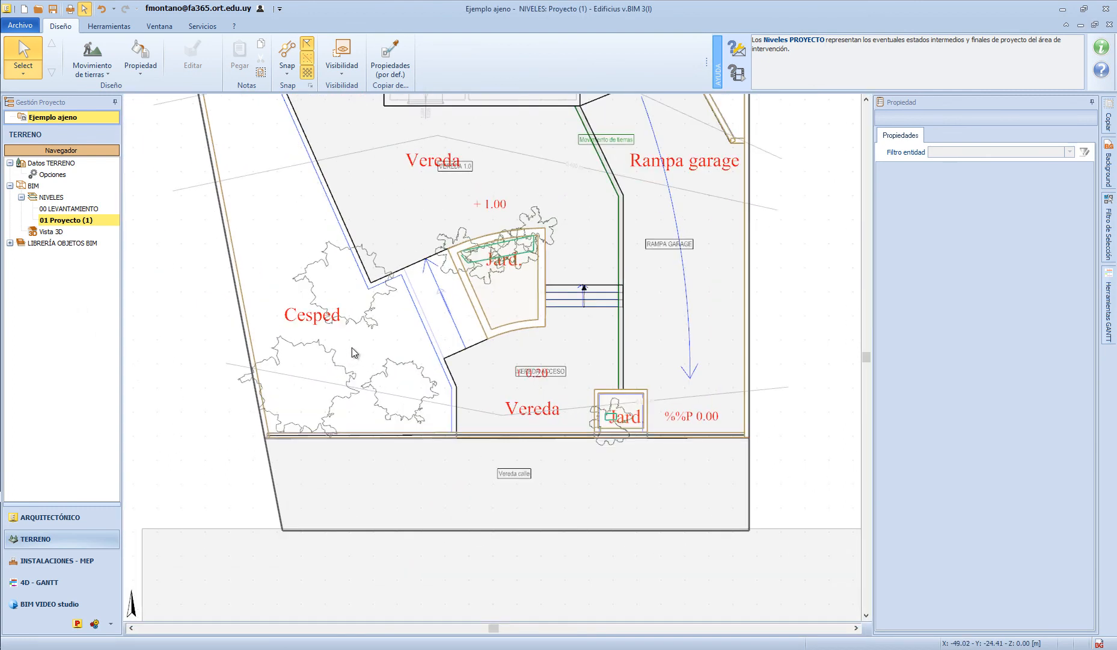
left_click(324, 358)
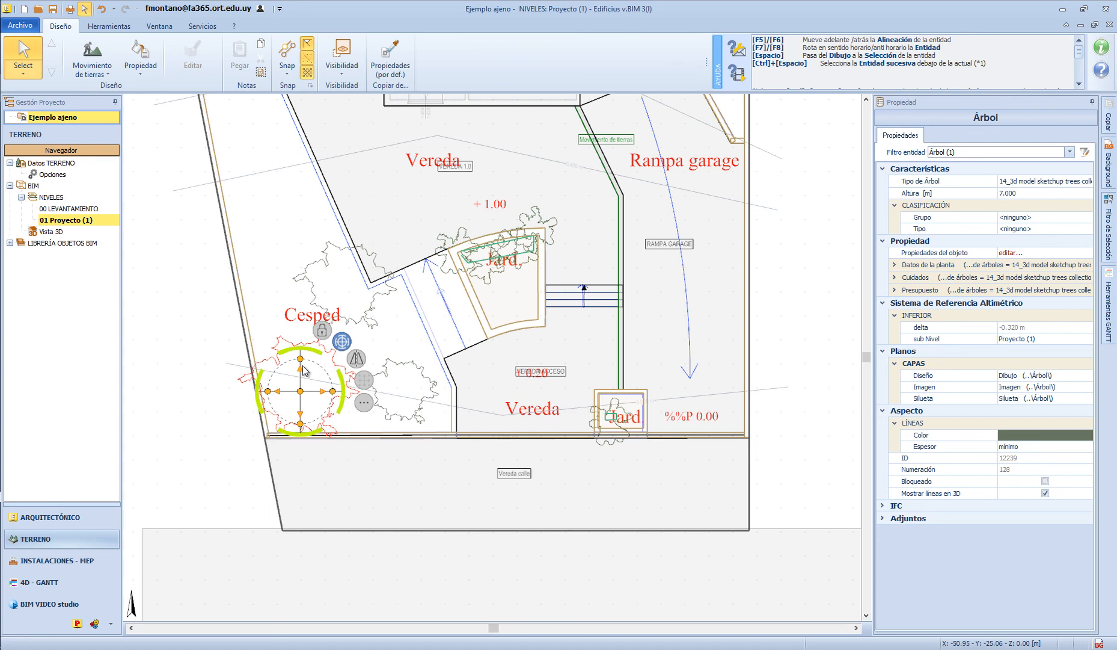
left_click(326, 265)
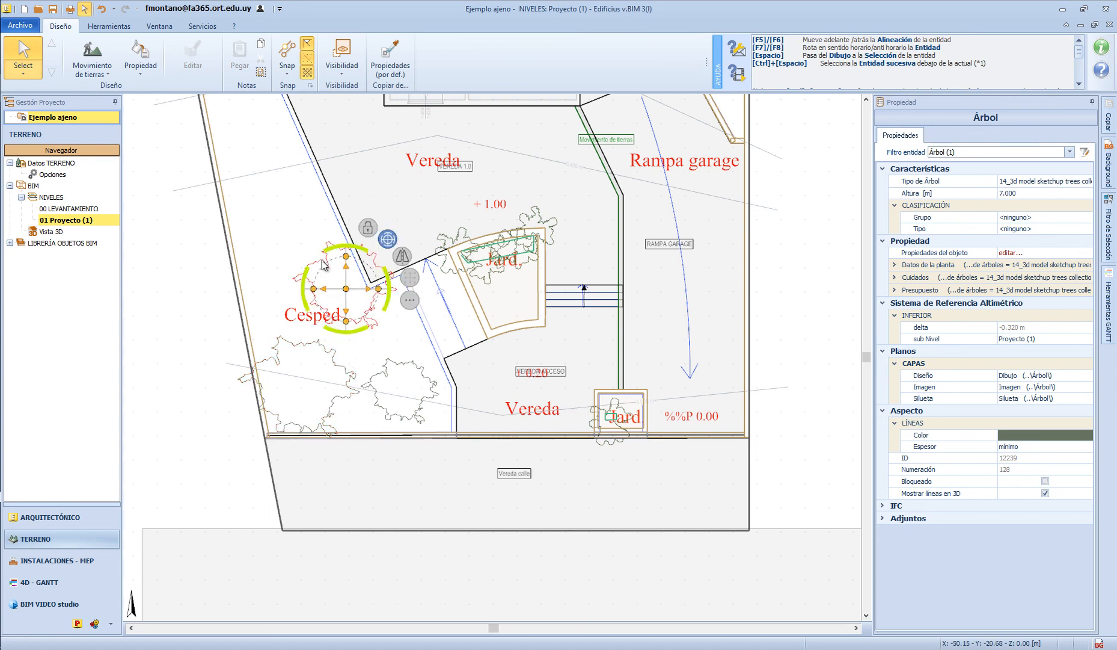
left_click(419, 368, "ctrl")
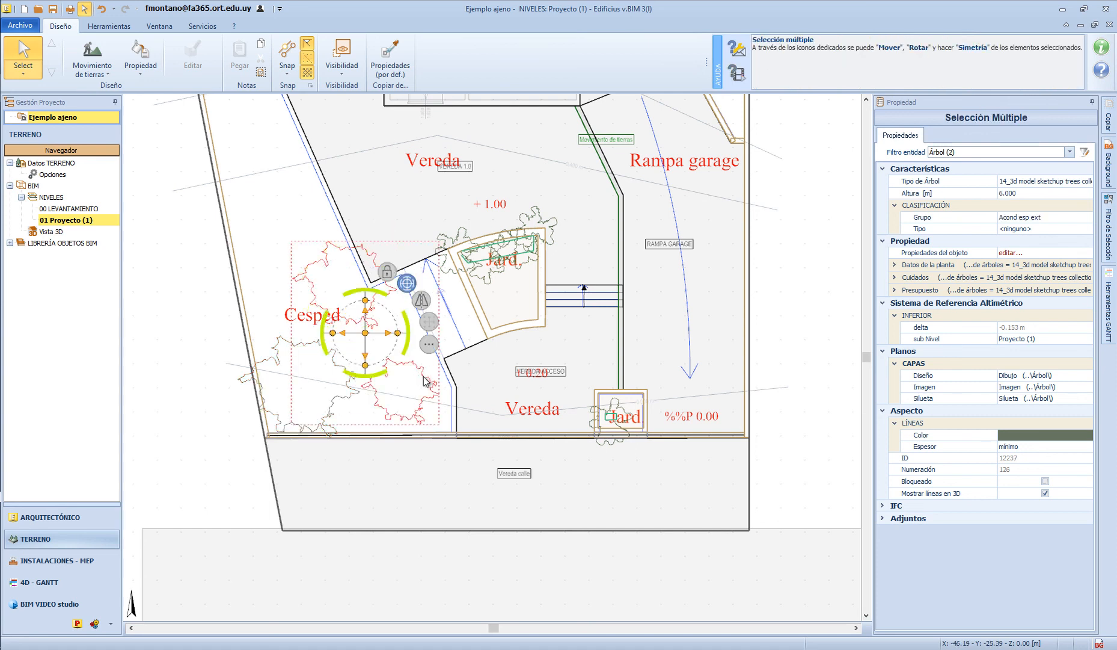
left_click(1076, 218)
left_click(1088, 217)
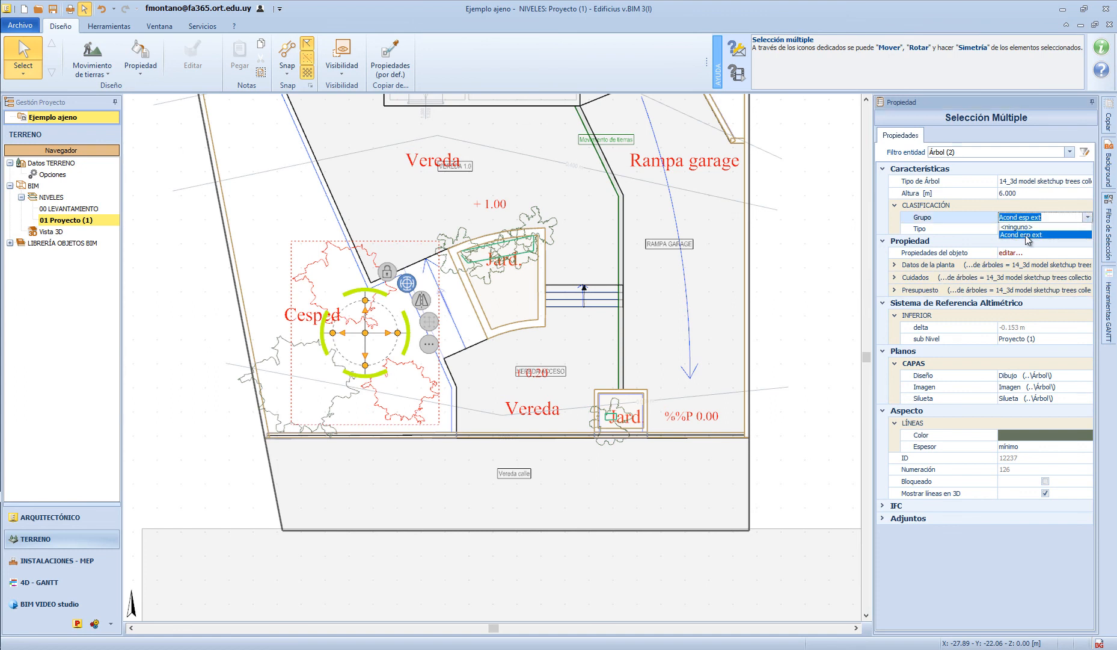
left_click(1026, 235)
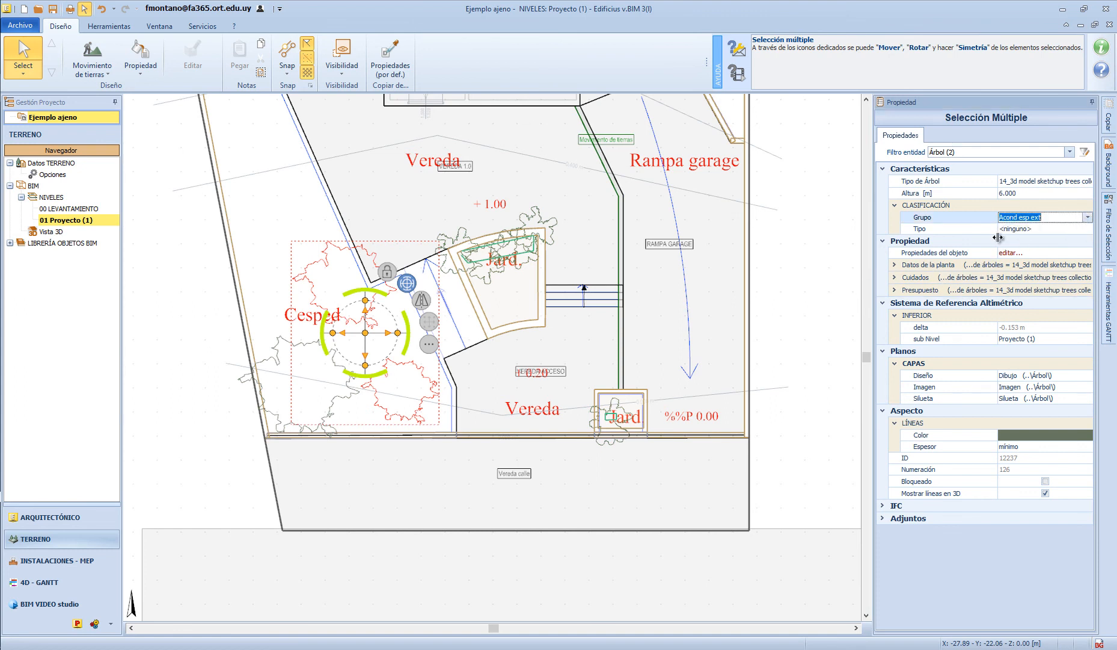
Set the classification Tipo of the two selected Cesped trees to Frente and deselect them.
left_click(1045, 229)
left_click(1086, 232)
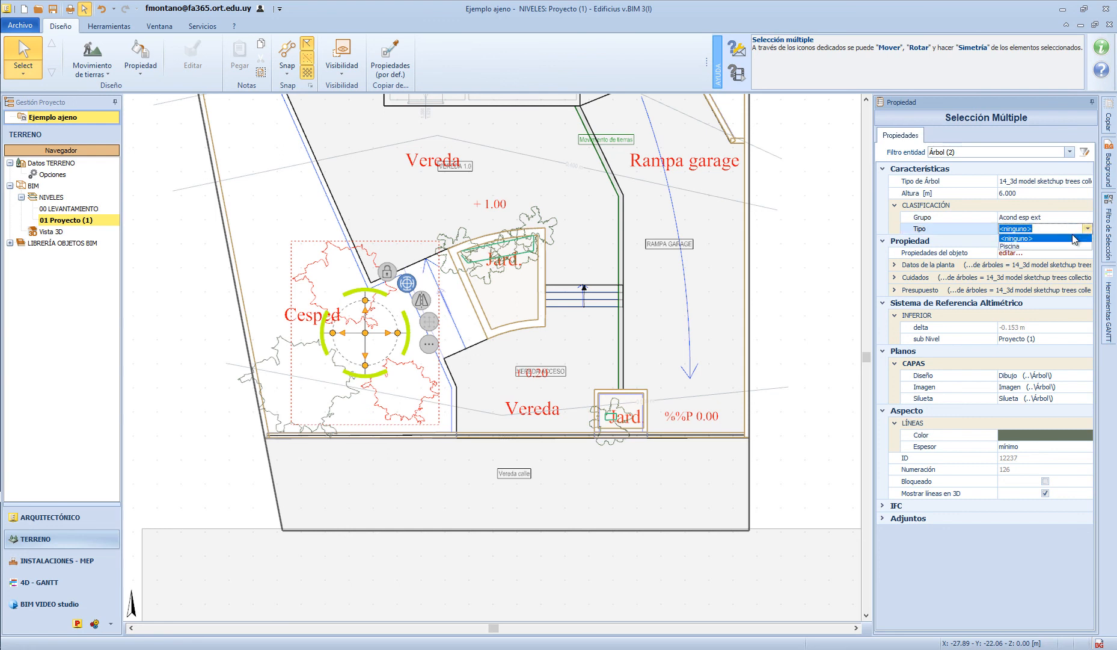
left_click(1053, 228)
left_click(971, 227)
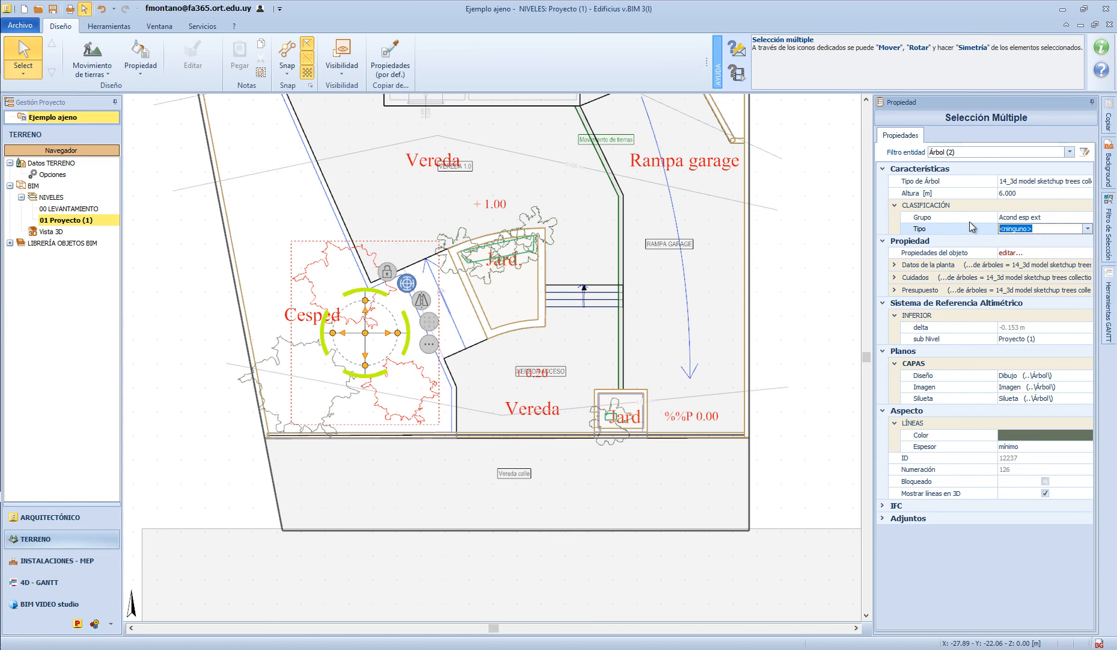
type("Frente")
key("Return")
left_click(191, 282)
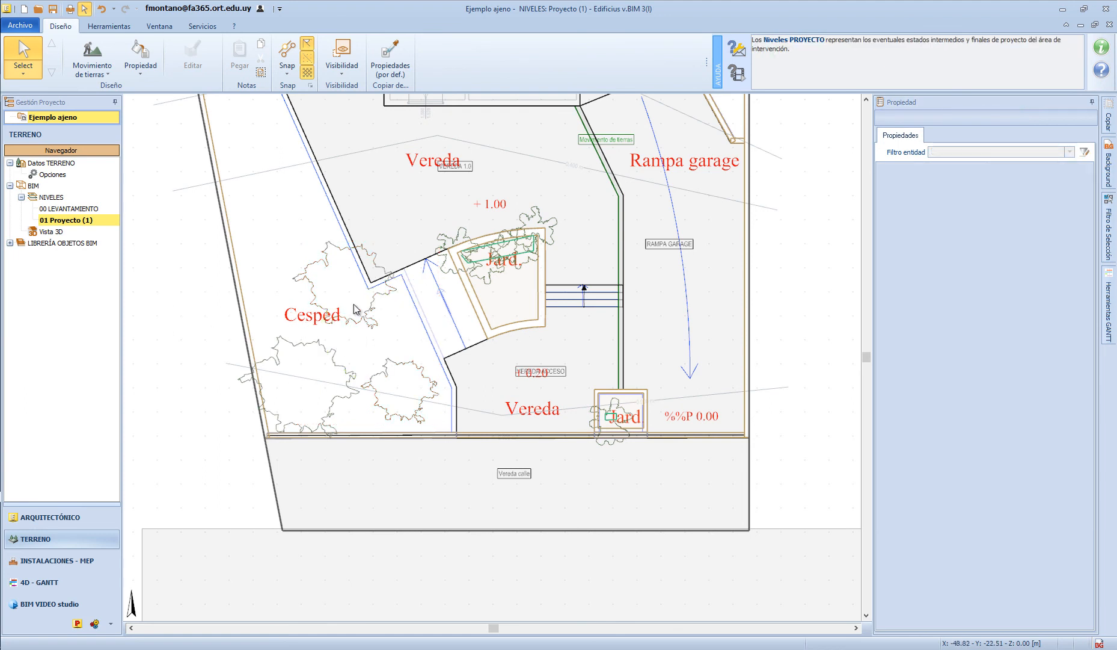